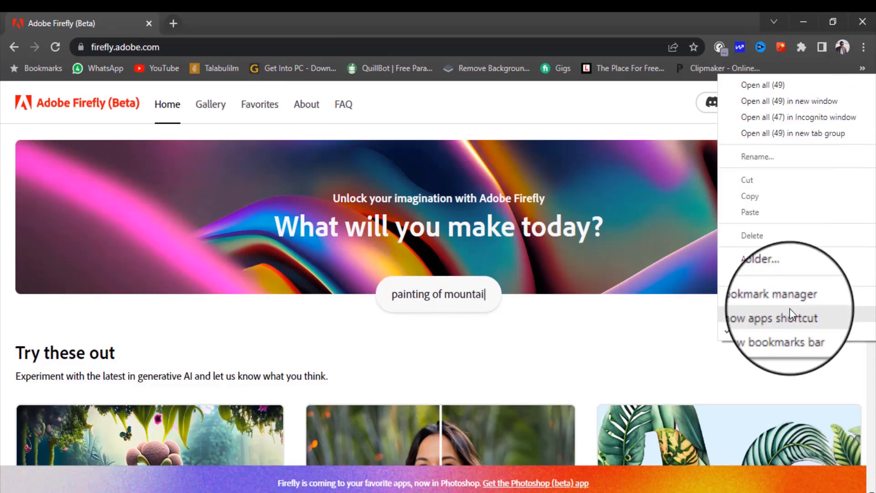
- Hide the browser's bookmarks bar and highlight the firefly.adobe.com address
{"action": "left_click", "coordinate": [790, 330]}
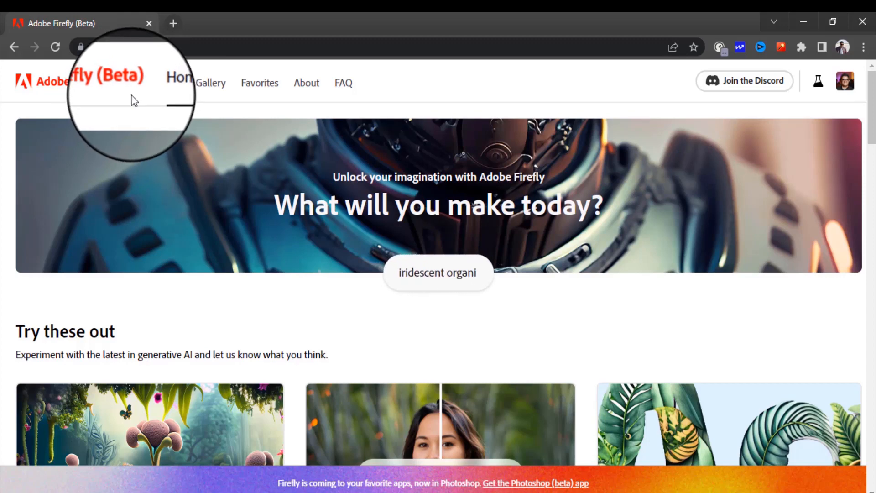
{"action": "left_click", "coordinate": [156, 51]}
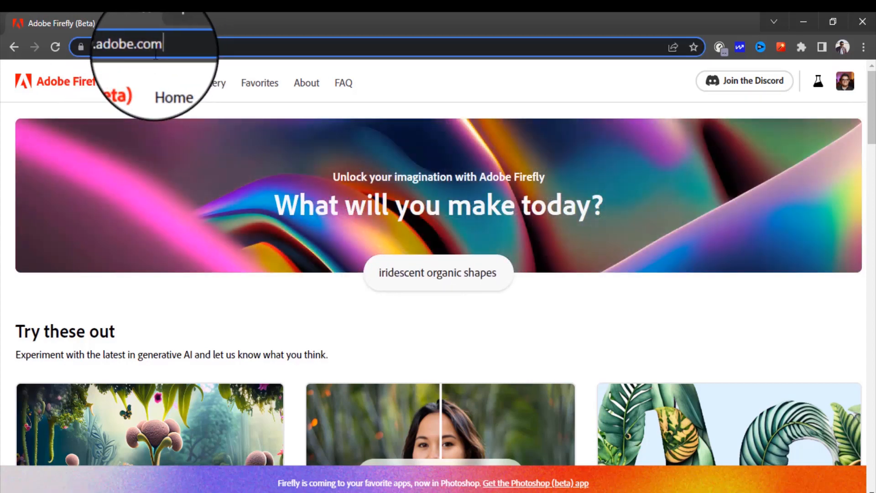
{"action": "left_click_drag", "start_coordinate": [155, 56], "coordinate": [81, 54]}
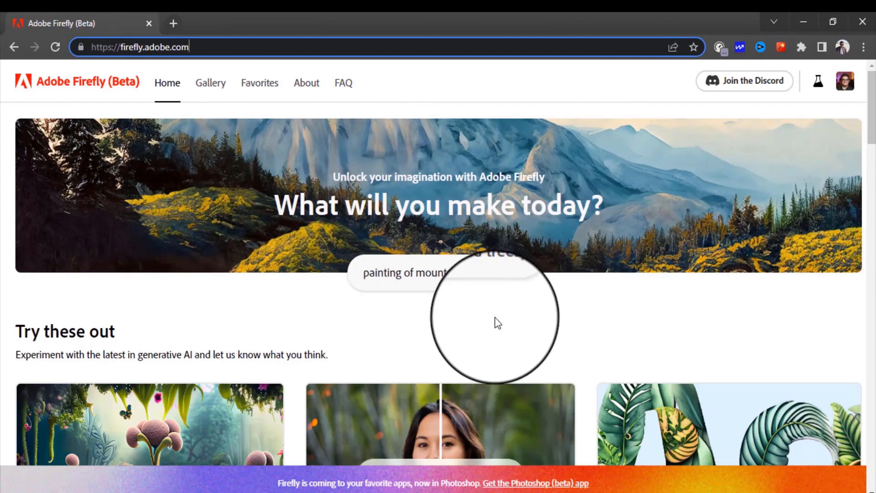
- Look over the tools offered under Try these out, from Text to image and Generative fill to 3D to image and Extend image
{"action": "scroll", "coordinate": [497, 323], "scroll_direction": "down", "scroll_amount": 4}
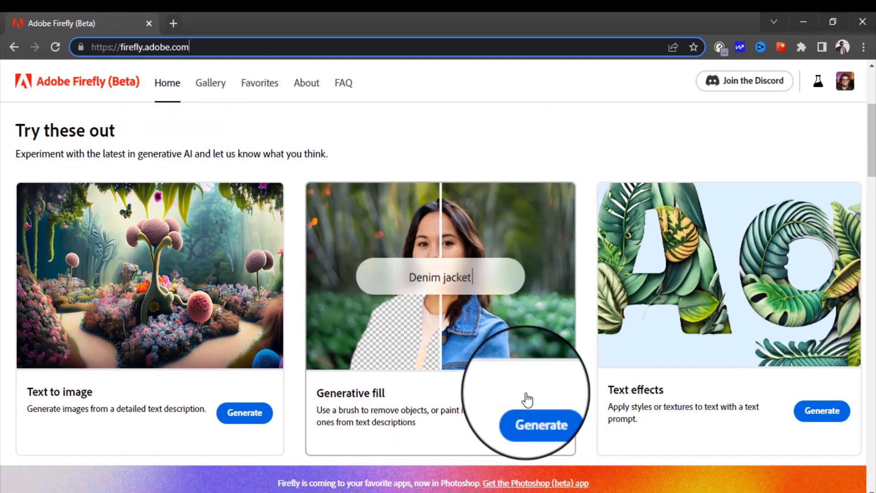
{"action": "scroll", "coordinate": [527, 400], "scroll_direction": "down", "scroll_amount": 3}
{"action": "scroll", "coordinate": [523, 392], "scroll_direction": "up", "scroll_amount": 3}
{"action": "scroll", "coordinate": [523, 391], "scroll_direction": "down", "scroll_amount": 1}
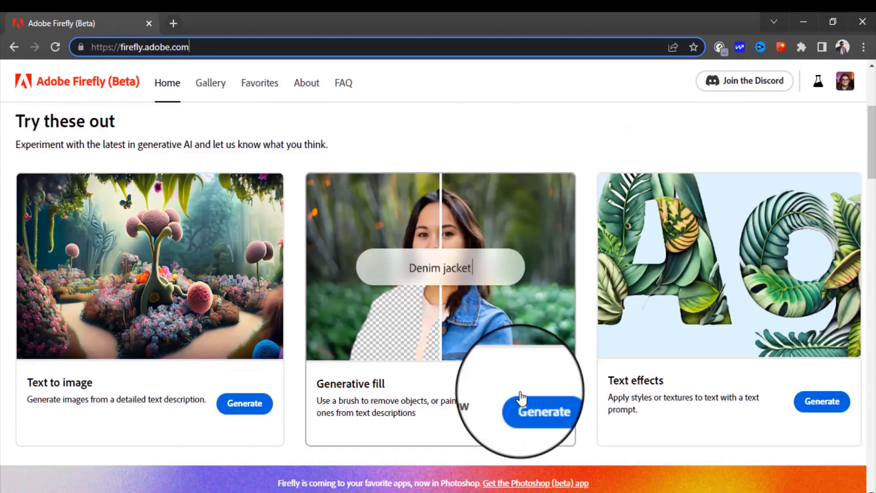
{"action": "scroll", "coordinate": [521, 398], "scroll_direction": "down", "scroll_amount": 3}
{"action": "scroll", "coordinate": [126, 283], "scroll_direction": "up", "scroll_amount": 3}
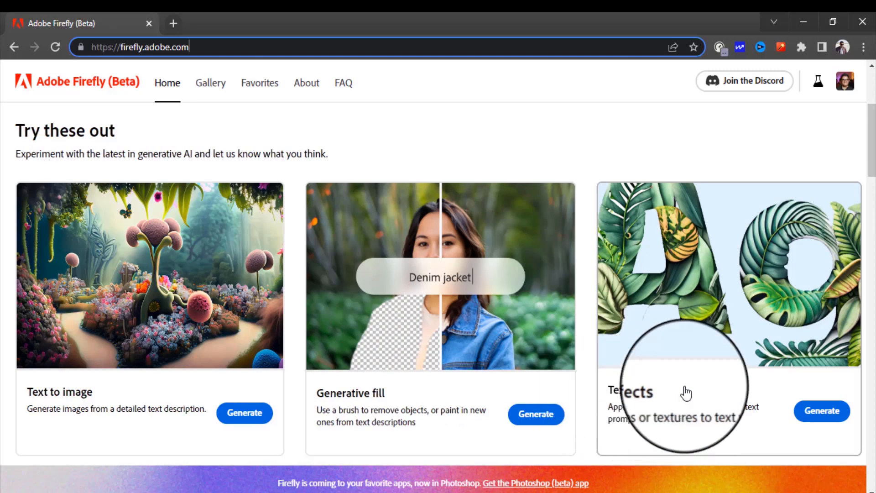
{"action": "scroll", "coordinate": [666, 365], "scroll_direction": "down", "scroll_amount": 3}
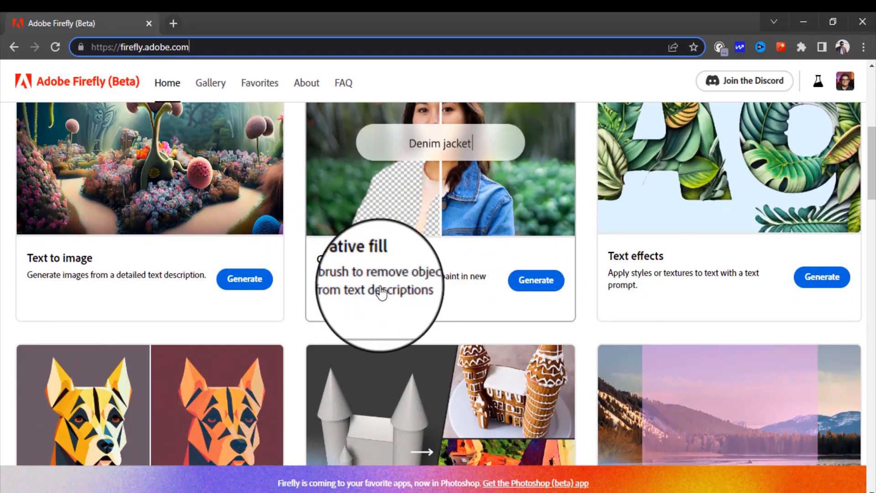
{"action": "scroll", "coordinate": [429, 297], "scroll_direction": "up", "scroll_amount": 4}
{"action": "scroll", "coordinate": [449, 336], "scroll_direction": "down", "scroll_amount": 1}
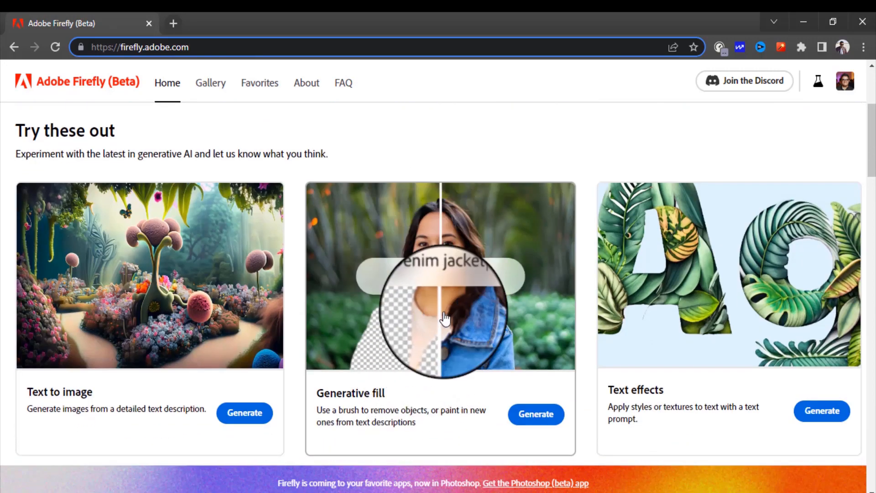
{"action": "scroll", "coordinate": [452, 301], "scroll_direction": "down", "scroll_amount": 3}
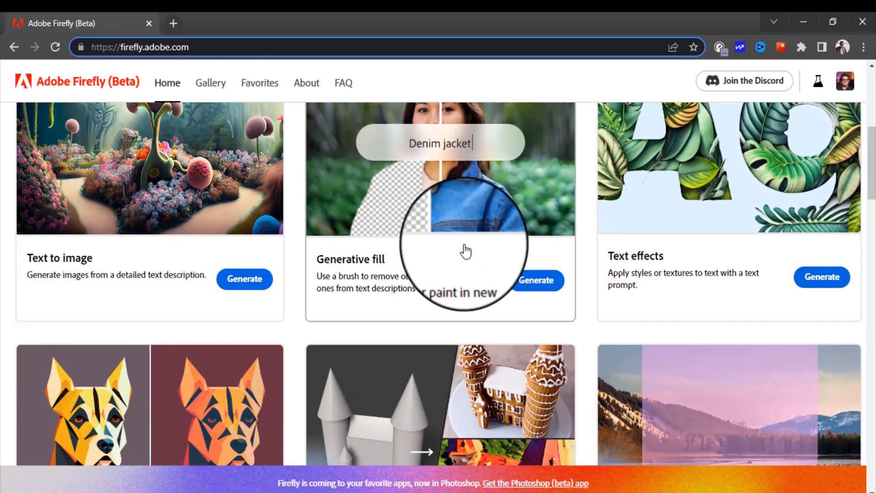
{"action": "scroll", "coordinate": [470, 228], "scroll_direction": "down", "scroll_amount": 2}
{"action": "scroll", "coordinate": [443, 292], "scroll_direction": "down", "scroll_amount": 3}
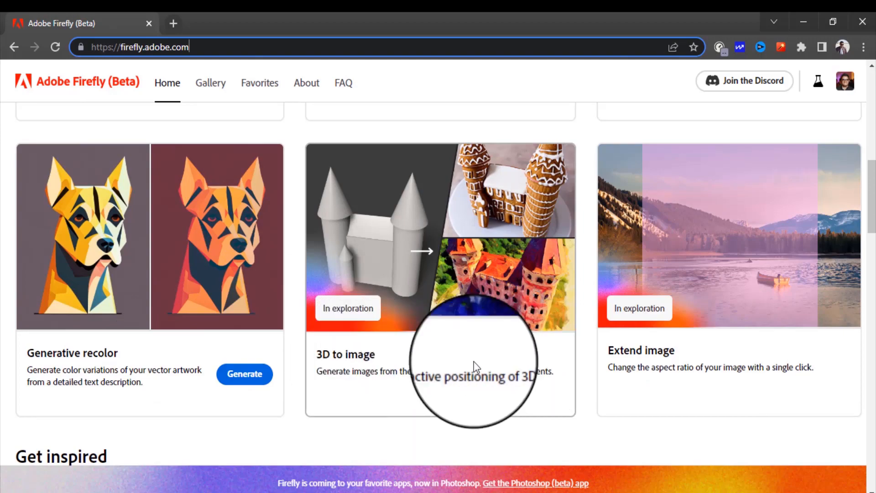
{"action": "scroll", "coordinate": [358, 371], "scroll_direction": "down", "scroll_amount": 3}
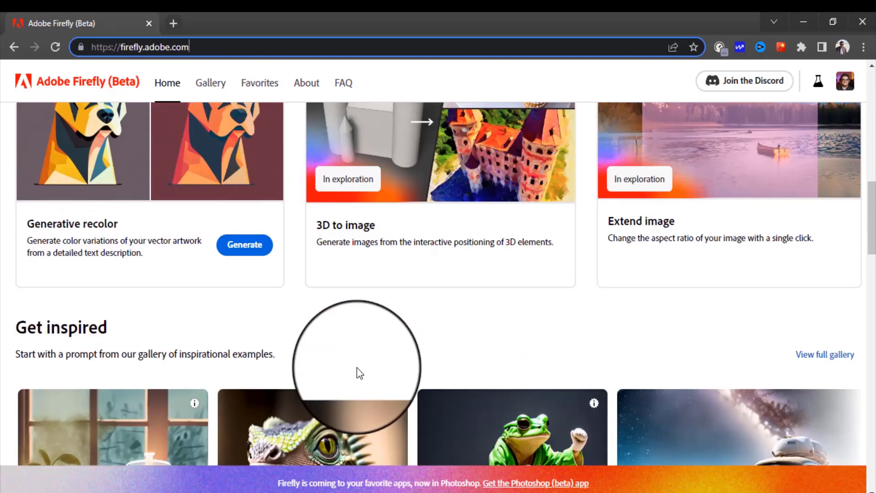
- Browse the Get inspired prompt examples and the In exploration artwork on the home page
{"action": "scroll", "coordinate": [358, 374], "scroll_direction": "down", "scroll_amount": 6}
{"action": "scroll", "coordinate": [137, 319], "scroll_direction": "up", "scroll_amount": 5}
{"action": "scroll", "coordinate": [68, 274], "scroll_direction": "down", "scroll_amount": 5}
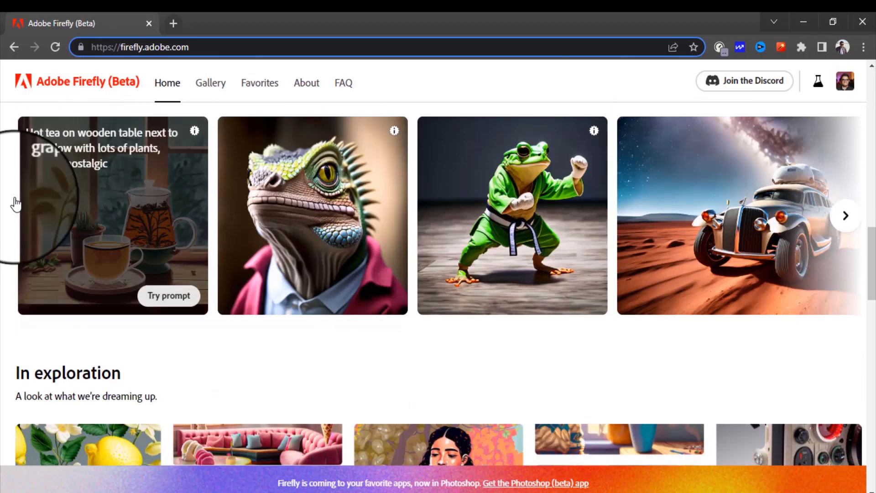
{"action": "scroll", "coordinate": [69, 237], "scroll_direction": "up", "scroll_amount": 3}
{"action": "scroll", "coordinate": [438, 337], "scroll_direction": "down", "scroll_amount": 3}
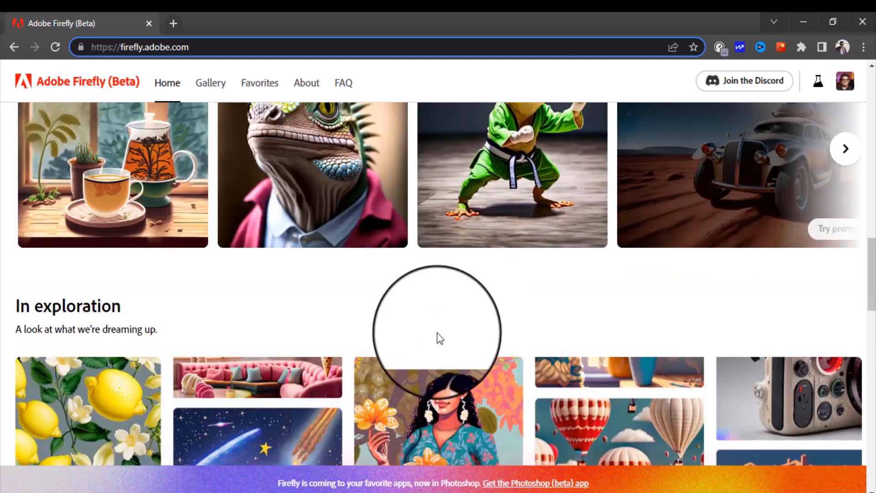
{"action": "scroll", "coordinate": [436, 335], "scroll_direction": "down", "scroll_amount": 6}
{"action": "scroll", "coordinate": [191, 274], "scroll_direction": "up", "scroll_amount": 4}
{"action": "scroll", "coordinate": [338, 268], "scroll_direction": "down", "scroll_amount": 6}
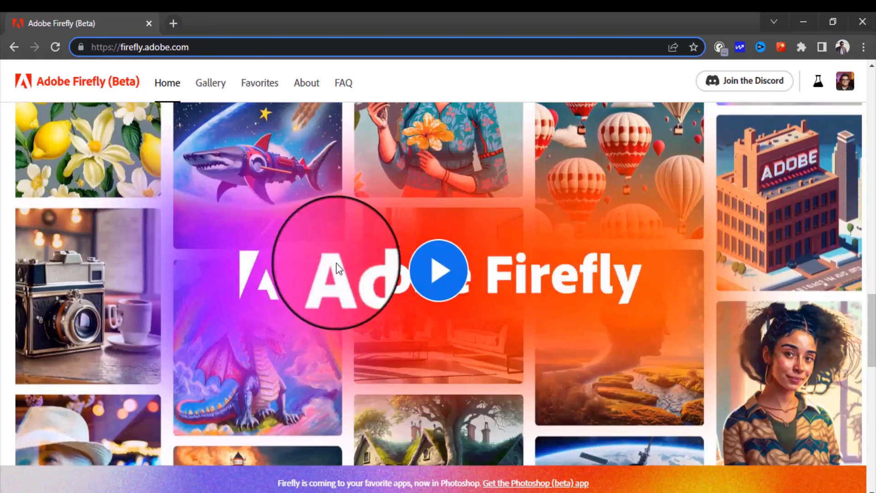
- Examine the In exploration feature cards, such as Text to vector, Text to pattern, Sketch to image and Text to template
{"action": "scroll", "coordinate": [460, 273], "scroll_direction": "down", "scroll_amount": 10}
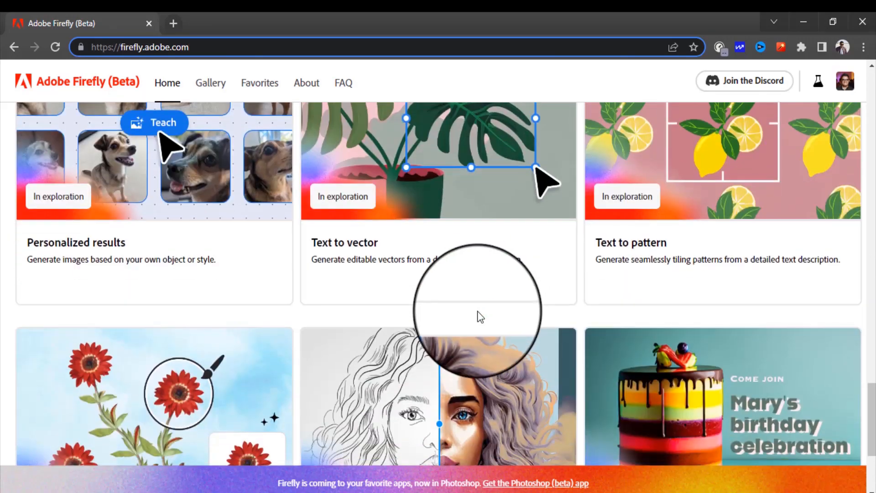
{"action": "scroll", "coordinate": [456, 319], "scroll_direction": "up", "scroll_amount": 3}
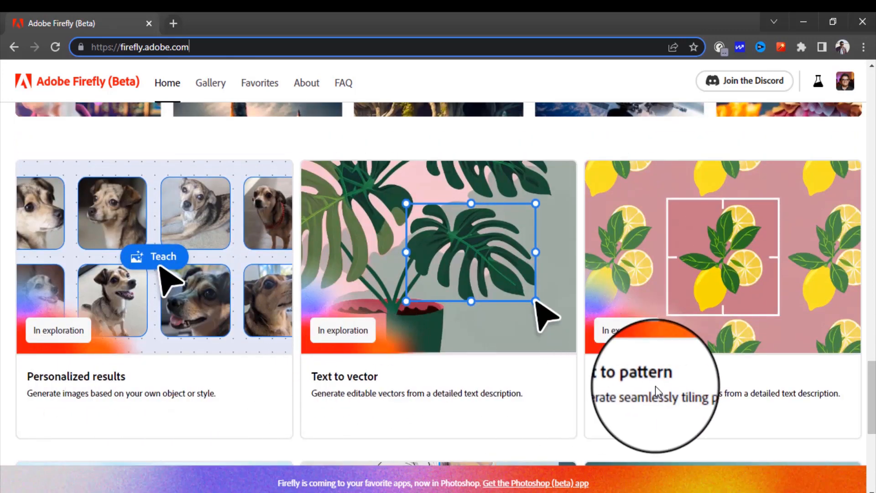
{"action": "scroll", "coordinate": [657, 384], "scroll_direction": "down", "scroll_amount": 6}
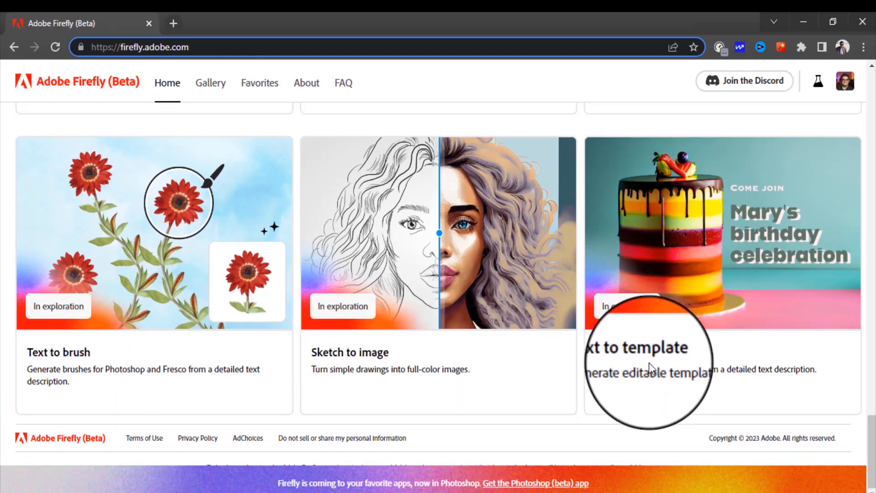
{"action": "scroll", "coordinate": [433, 381], "scroll_direction": "up", "scroll_amount": 1}
{"action": "scroll", "coordinate": [434, 382], "scroll_direction": "up", "scroll_amount": 15}
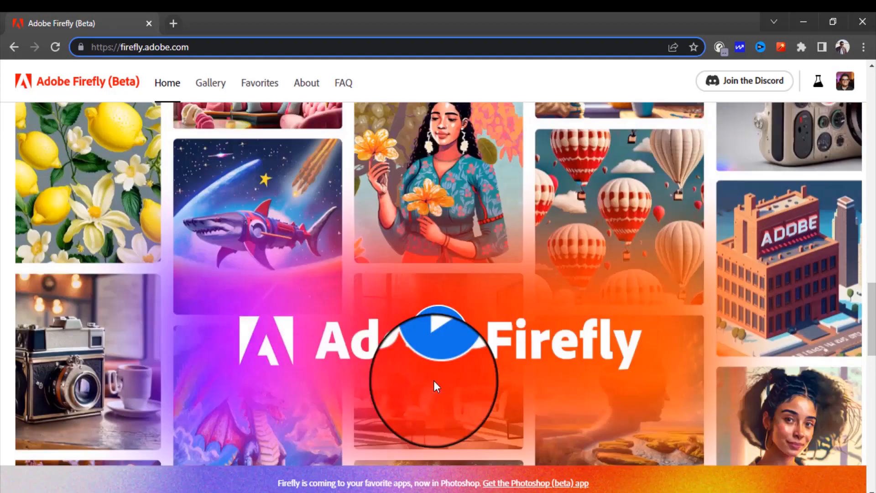
{"action": "scroll", "coordinate": [433, 381], "scroll_direction": "down", "scroll_amount": 6}
{"action": "scroll", "coordinate": [433, 384], "scroll_direction": "up", "scroll_amount": 5}
{"action": "scroll", "coordinate": [431, 379], "scroll_direction": "down", "scroll_amount": 6}
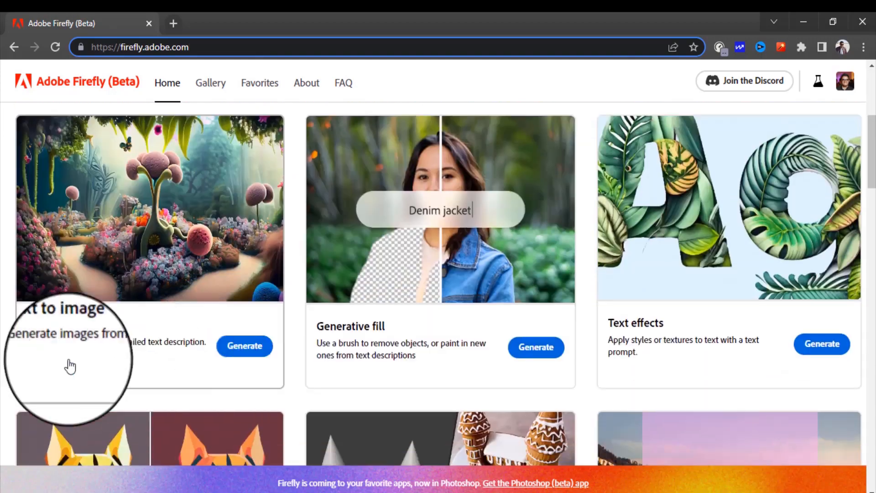
- Open the Text to image tool, completing its terms dialog, and generate images from the gallery's "Hot tea on wooden table" example
{"action": "left_click", "coordinate": [259, 355]}
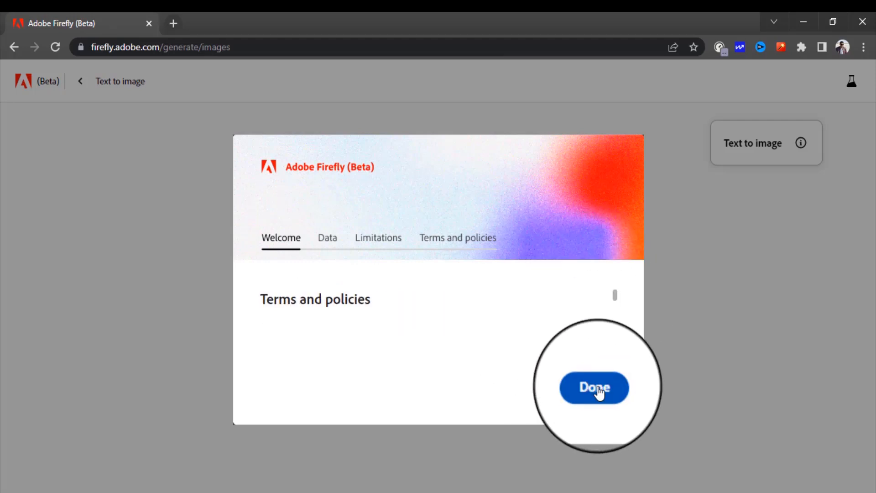
{"action": "left_click", "coordinate": [599, 391]}
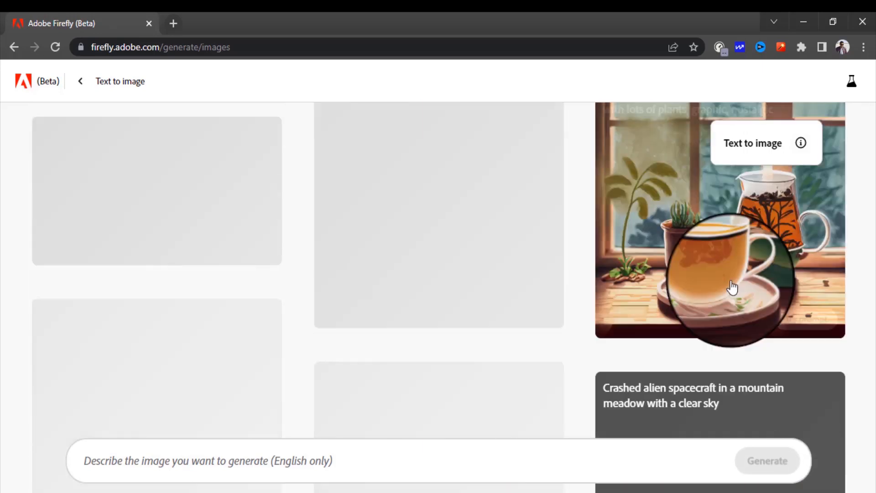
{"action": "left_click", "coordinate": [743, 270]}
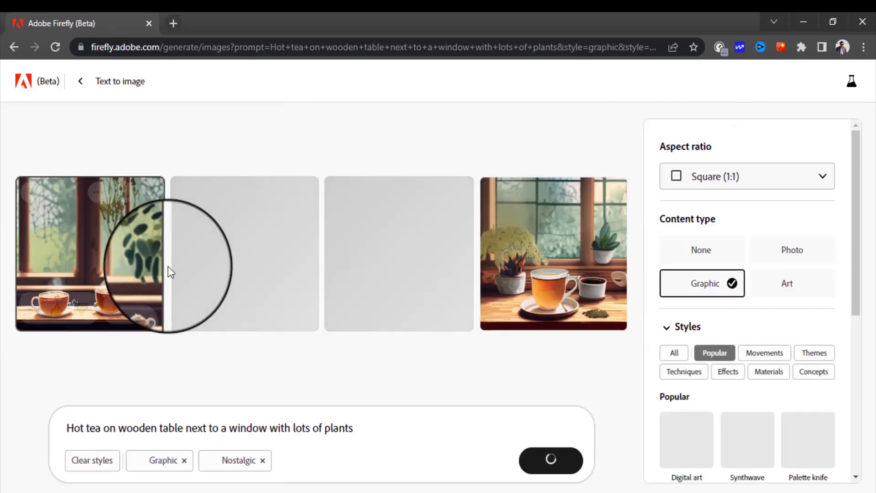
- View the first generated tea image enlarged with its available actions, browse the following results and close the preview
{"action": "mouse_move", "coordinate": [78, 229]}
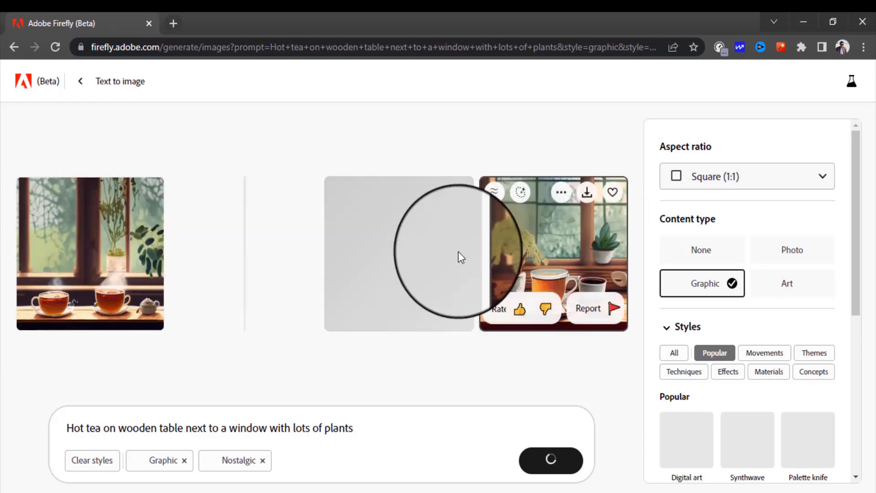
{"action": "left_click", "coordinate": [54, 228]}
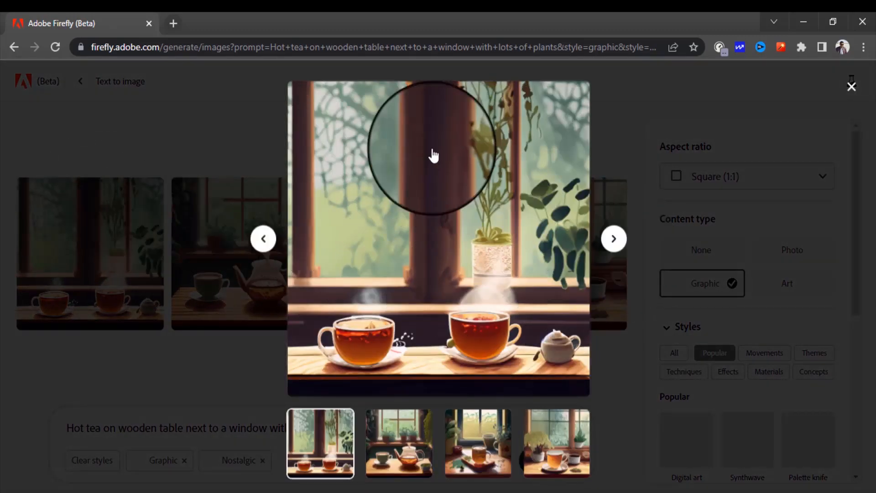
{"action": "mouse_move", "coordinate": [294, 108]}
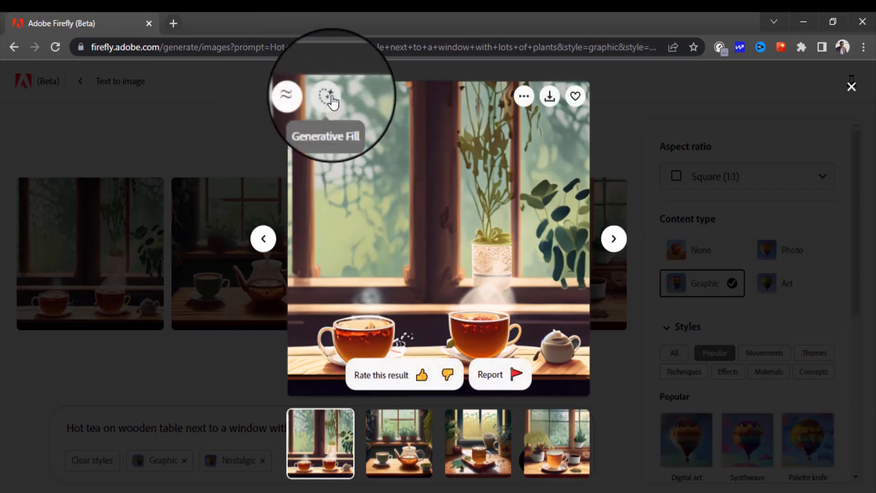
{"action": "left_click", "coordinate": [330, 103]}
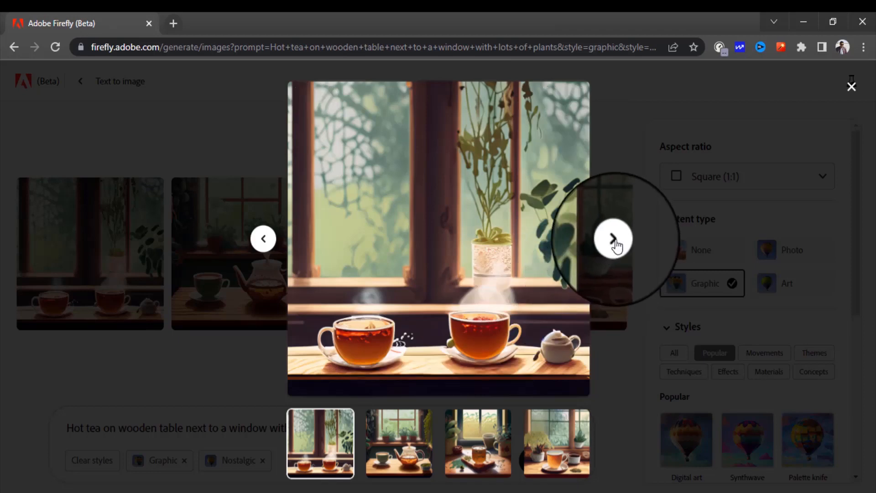
{"action": "left_click", "coordinate": [614, 239]}
{"action": "left_click", "coordinate": [614, 239]}
{"action": "left_click", "coordinate": [850, 88]}
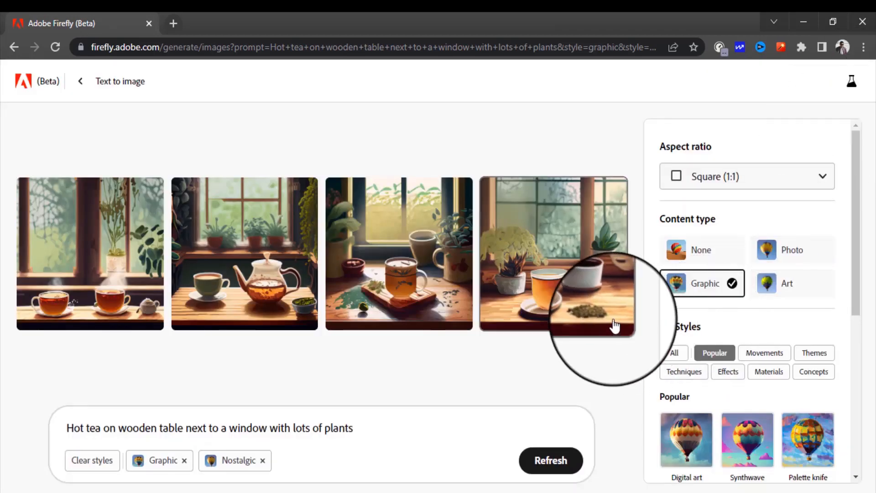
- Review the generation settings for aspect ratio, content type, styles, color and tone, lighting and composition
{"action": "scroll", "coordinate": [745, 258], "scroll_direction": "down", "scroll_amount": 2}
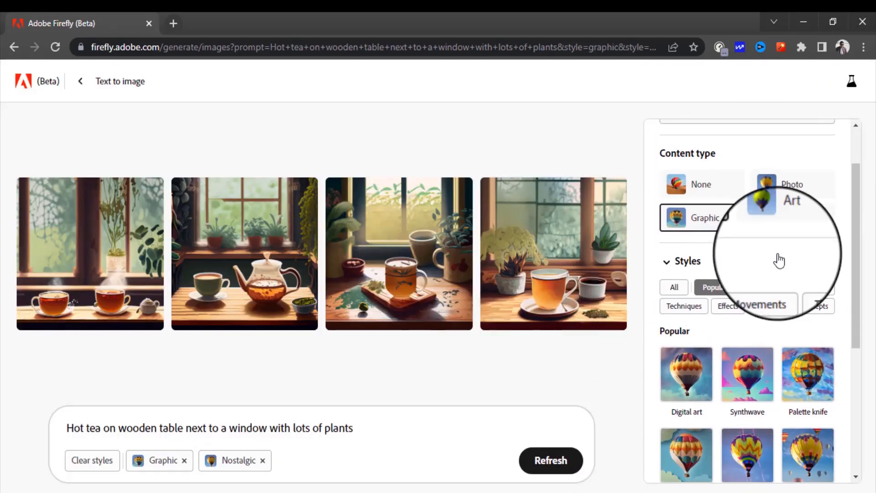
{"action": "scroll", "coordinate": [779, 259], "scroll_direction": "up", "scroll_amount": 2}
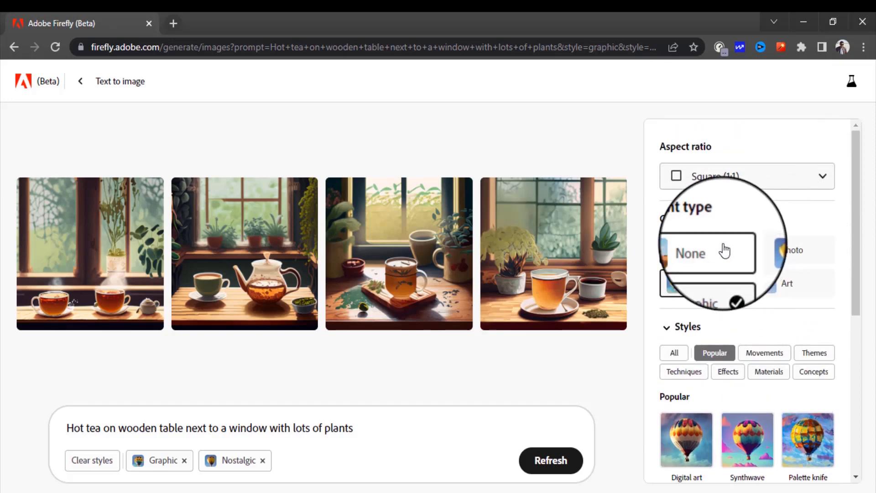
{"action": "scroll", "coordinate": [746, 279], "scroll_direction": "down", "scroll_amount": 6}
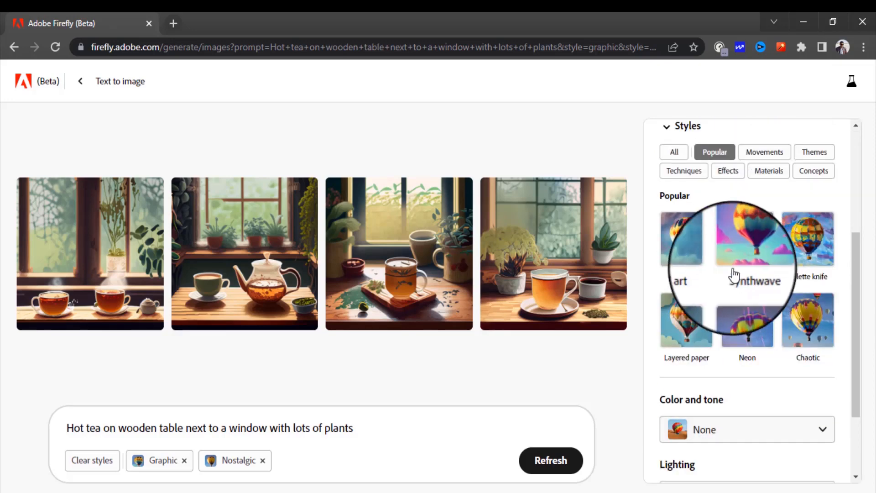
{"action": "scroll", "coordinate": [701, 142], "scroll_direction": "up", "scroll_amount": 6}
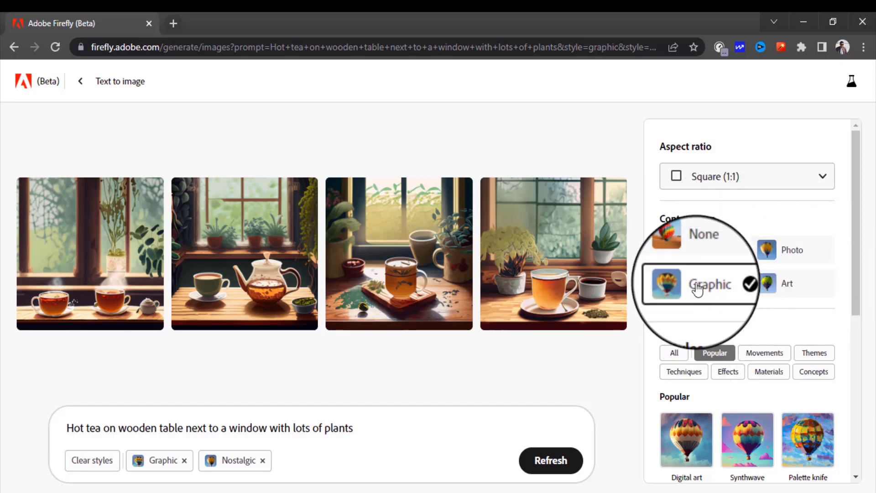
{"action": "scroll", "coordinate": [719, 274], "scroll_direction": "down", "scroll_amount": 3}
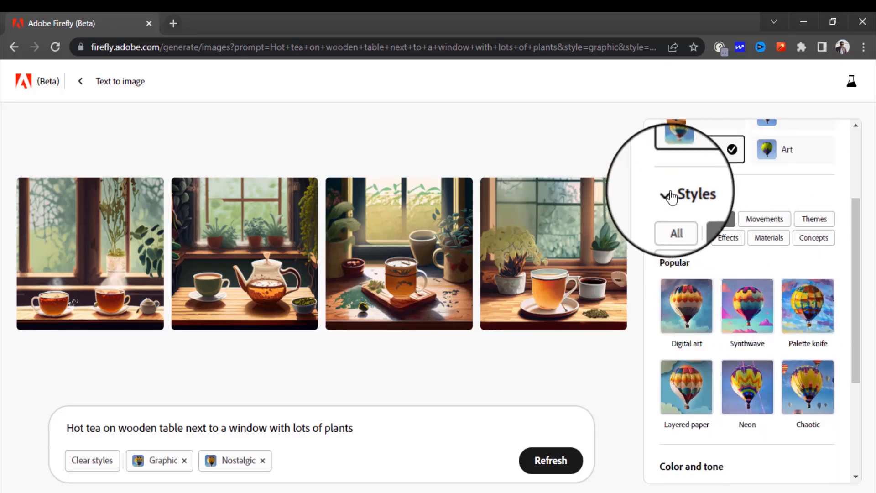
{"action": "scroll", "coordinate": [681, 297], "scroll_direction": "down", "scroll_amount": 2}
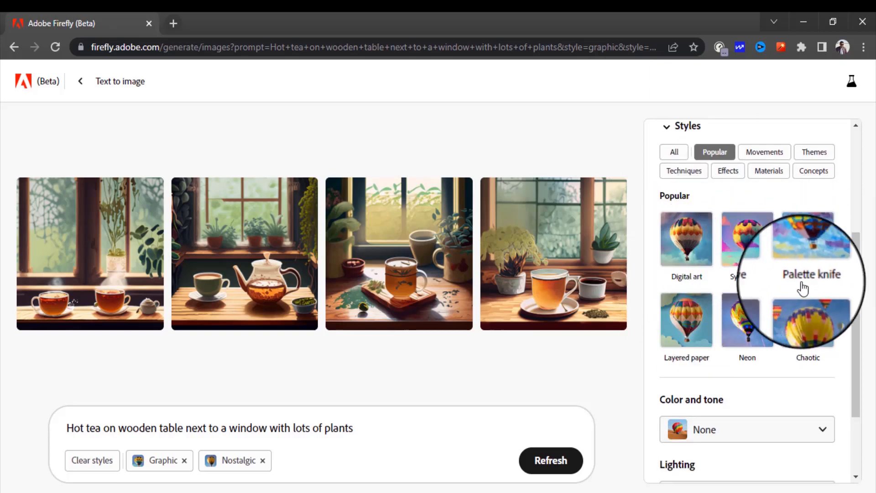
{"action": "scroll", "coordinate": [720, 372], "scroll_direction": "down", "scroll_amount": 2}
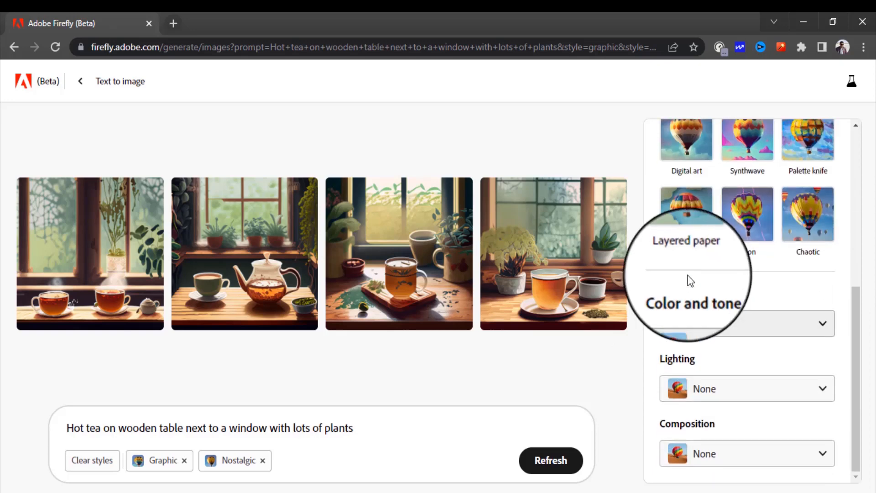
{"action": "scroll", "coordinate": [689, 280], "scroll_direction": "up", "scroll_amount": 4}
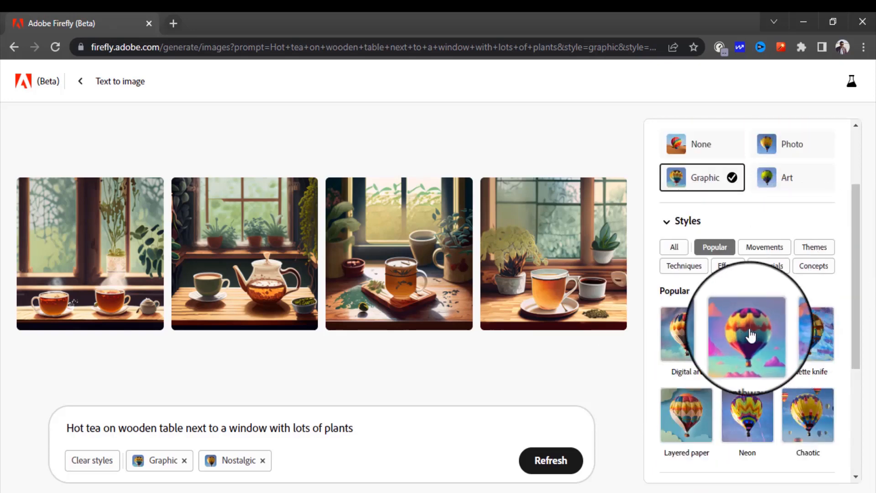
- Return to the Text to image gallery and paste the long prompt about a realistic human caught in a shocking state
{"action": "scroll", "coordinate": [750, 335], "scroll_direction": "down", "scroll_amount": 4}
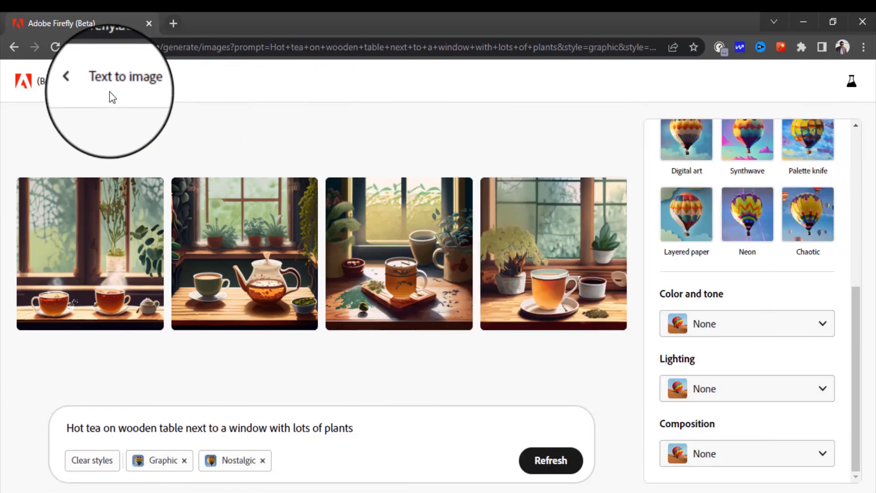
{"action": "left_click", "coordinate": [80, 82]}
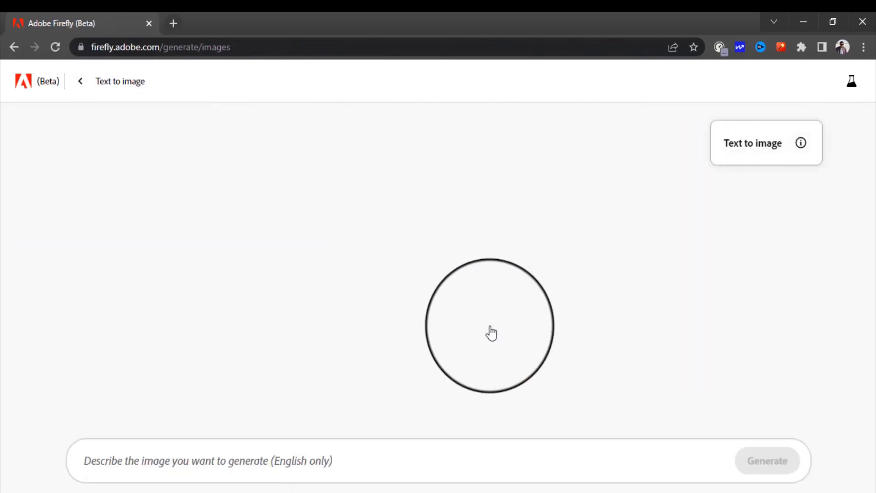
{"action": "scroll", "coordinate": [491, 333], "scroll_direction": "up", "scroll_amount": 3}
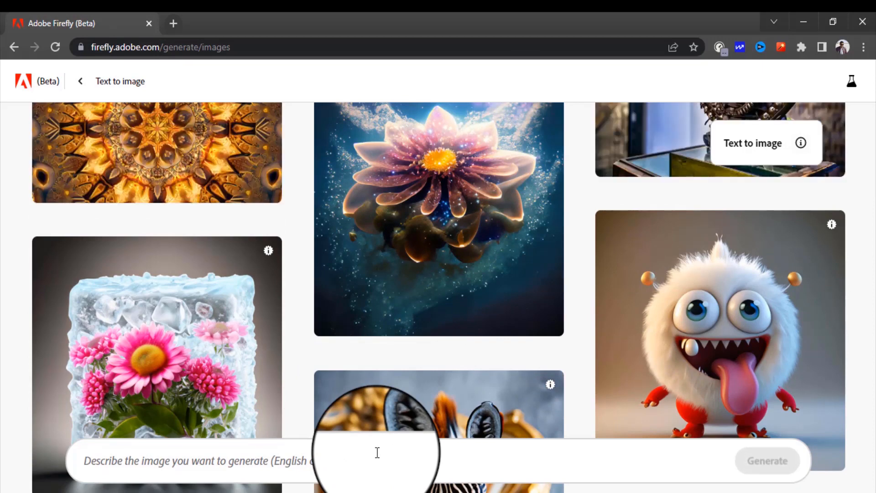
{"action": "left_click", "coordinate": [377, 452]}
{"action": "key", "text": "ctrl+v"}
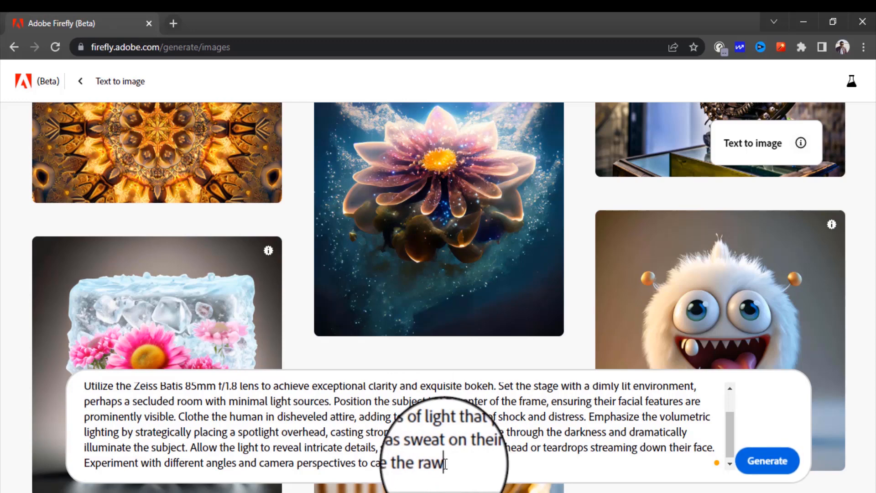
- Delete the prompt's incomplete final sentence starting "Experiment with different angles" and its opening "/imagine prompt:" text
{"action": "left_click_drag", "start_coordinate": [445, 463], "coordinate": [445, 406]}
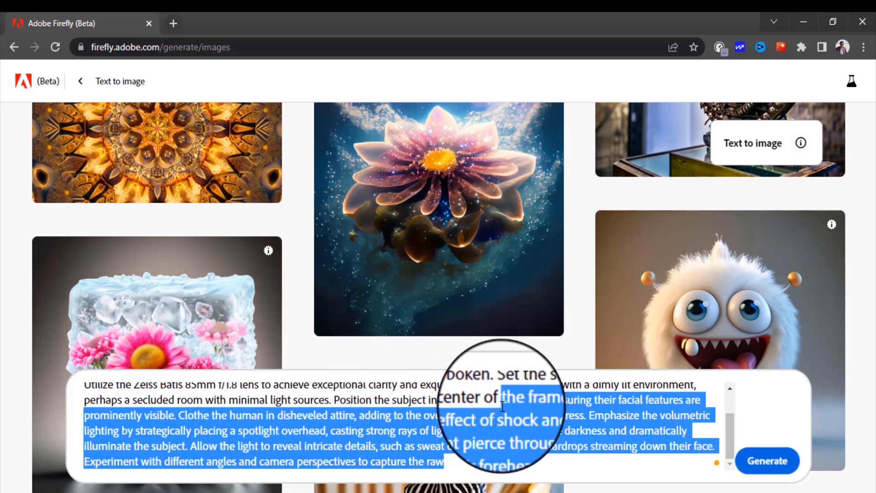
{"action": "left_click_drag", "start_coordinate": [502, 407], "coordinate": [521, 443]}
{"action": "left_click_drag", "start_coordinate": [477, 461], "coordinate": [197, 464]}
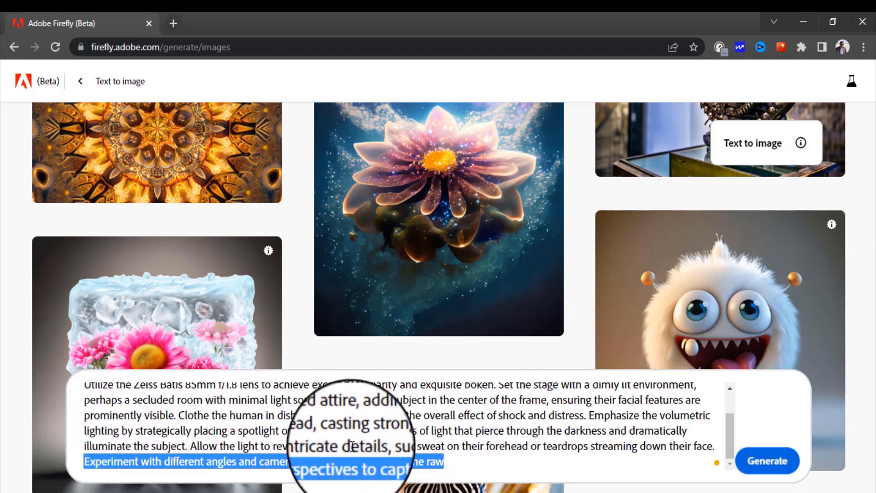
{"action": "key", "text": "BackSpace"}
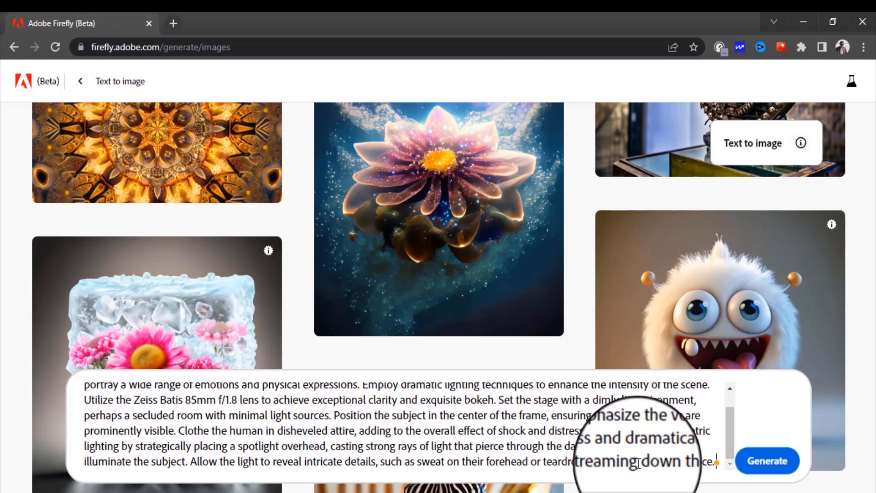
{"action": "scroll", "coordinate": [623, 458], "scroll_direction": "up", "scroll_amount": 2}
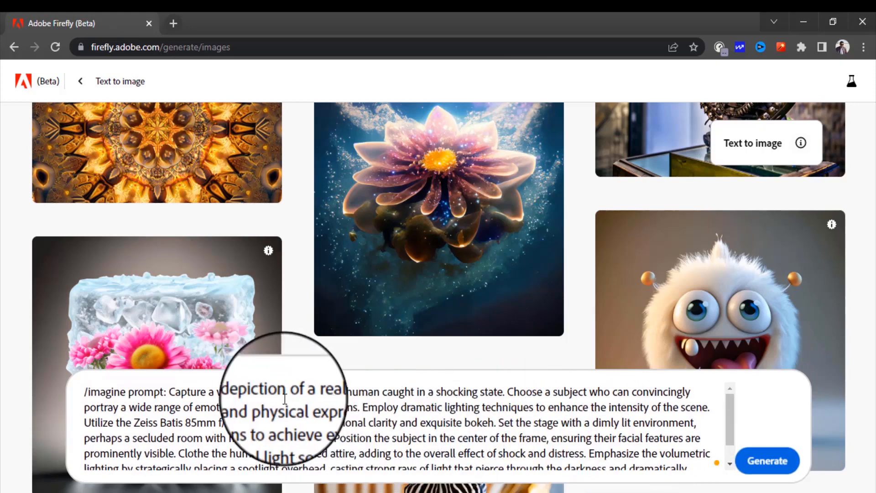
{"action": "left_click_drag", "start_coordinate": [173, 391], "coordinate": [43, 397]}
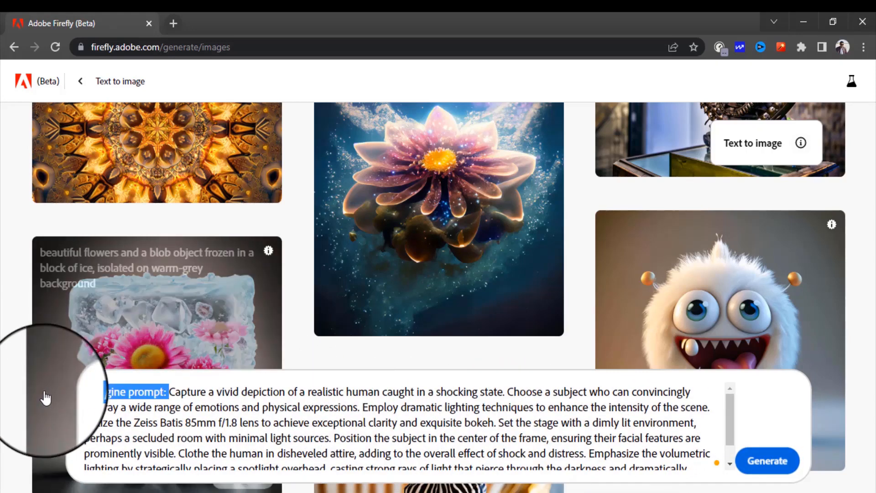
{"action": "key", "text": "BackSpace"}
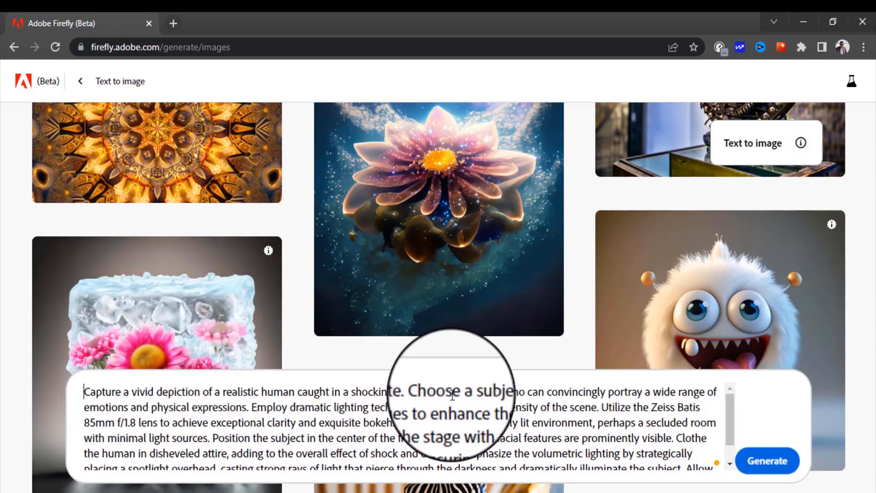
- Cut the prompt off after "exceptional clarity and exquisite bokeh." and generate the images
{"action": "left_click_drag", "start_coordinate": [396, 423], "coordinate": [603, 479]}
{"action": "key", "text": "BackSpace"}
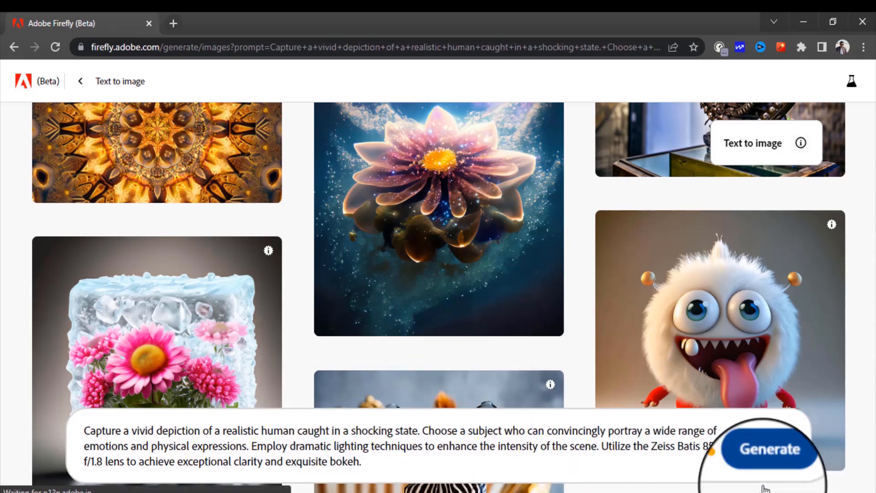
{"action": "key", "text": "Return"}
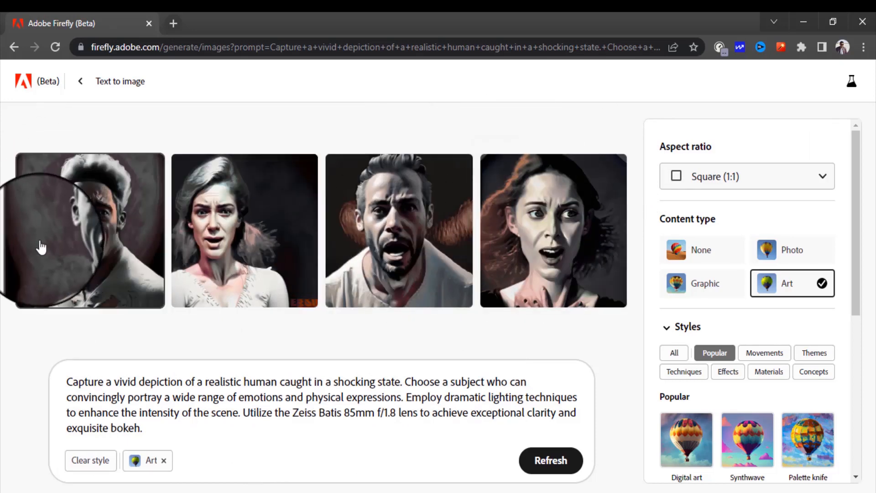
- Regenerate the images with the content type set to Photo and look through the Popular styles
{"action": "left_click", "coordinate": [779, 254]}
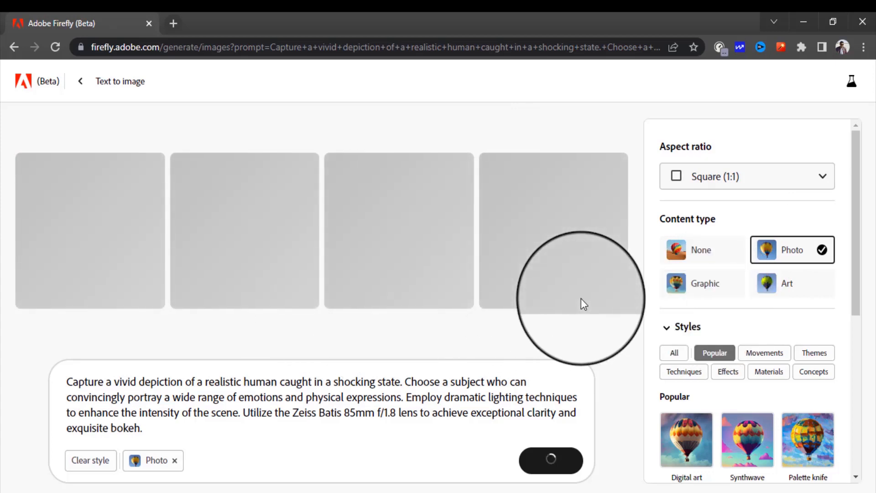
{"action": "scroll", "coordinate": [731, 370], "scroll_direction": "down", "scroll_amount": 1}
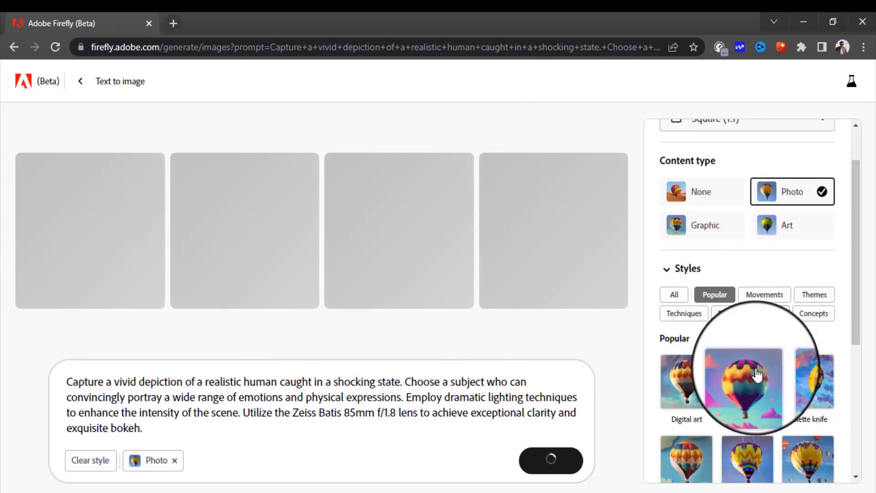
{"action": "scroll", "coordinate": [776, 274], "scroll_direction": "down", "scroll_amount": 3}
{"action": "scroll", "coordinate": [794, 351], "scroll_direction": "up", "scroll_amount": 1}
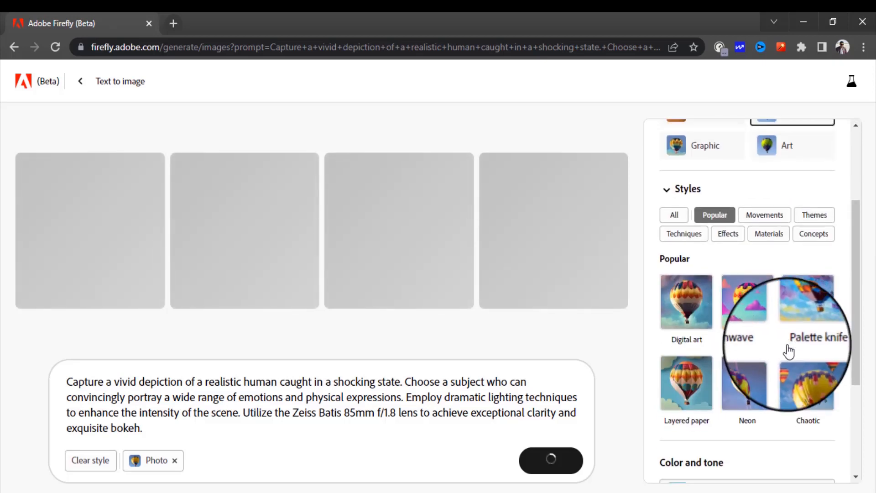
- Set Color and tone to Cool tone and generate the images again
{"action": "scroll", "coordinate": [720, 410], "scroll_direction": "down", "scroll_amount": 3}
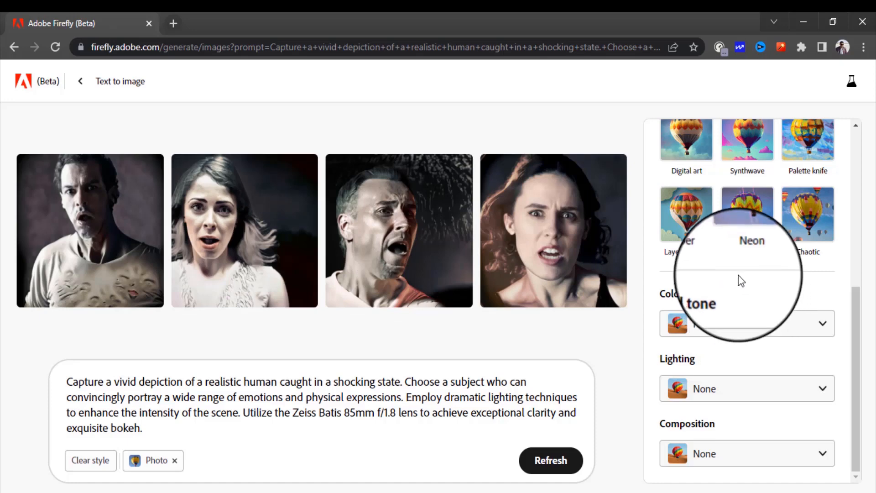
{"action": "left_click", "coordinate": [736, 328]}
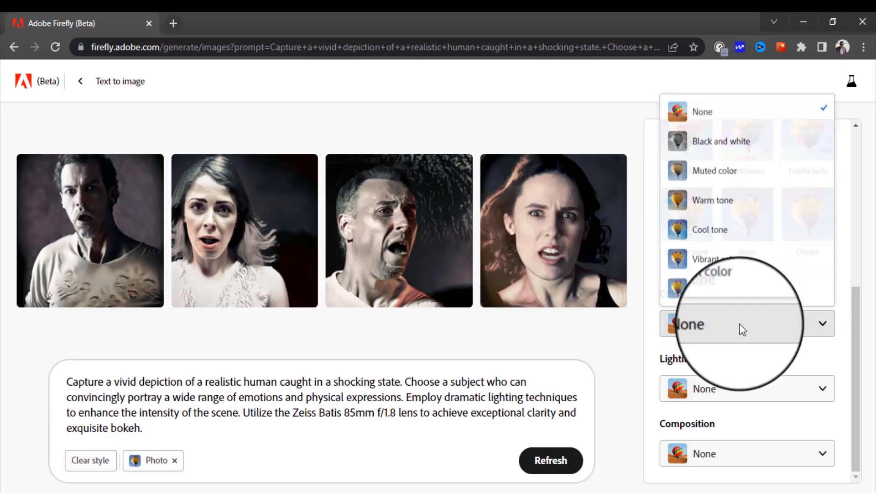
{"action": "left_click", "coordinate": [738, 231]}
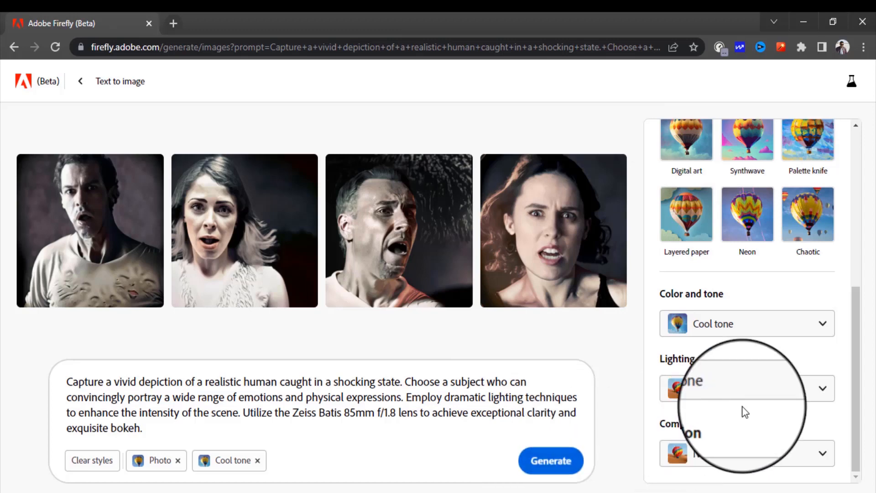
{"action": "scroll", "coordinate": [672, 373], "scroll_direction": "up", "scroll_amount": 5}
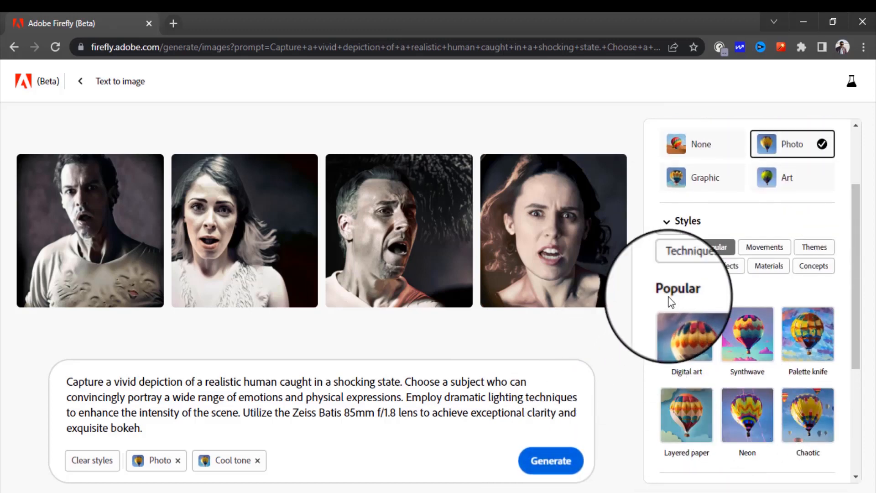
{"action": "left_click", "coordinate": [551, 461]}
- Review the available Lighting and Composition options without changing them, and view the first generated portrait enlarged
{"action": "scroll", "coordinate": [789, 337], "scroll_direction": "down", "scroll_amount": 5}
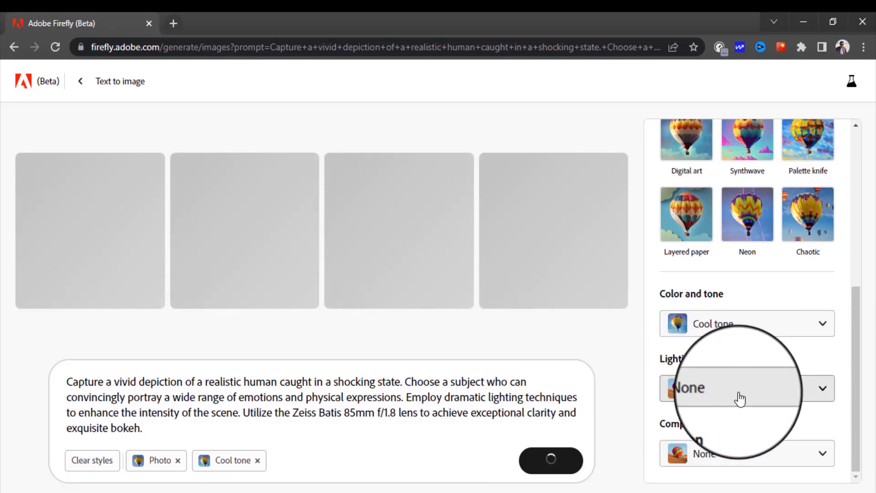
{"action": "left_click", "coordinate": [739, 390]}
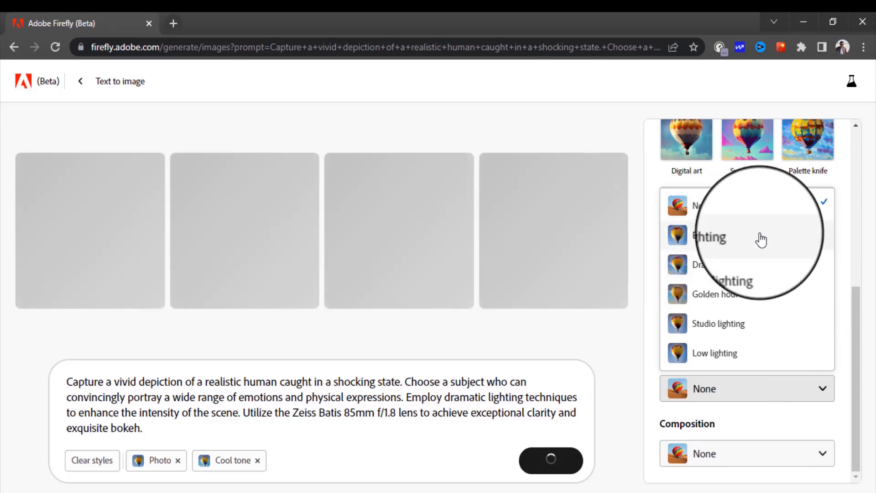
{"action": "left_click", "coordinate": [772, 387]}
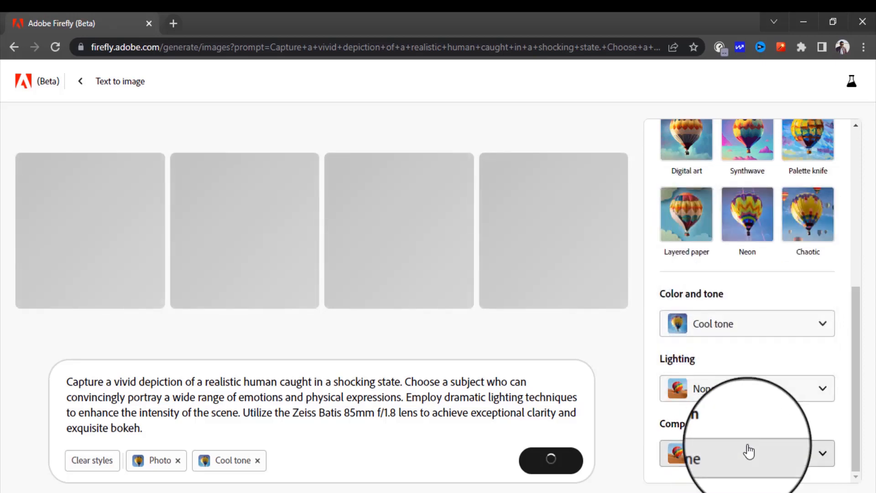
{"action": "left_click", "coordinate": [764, 445]}
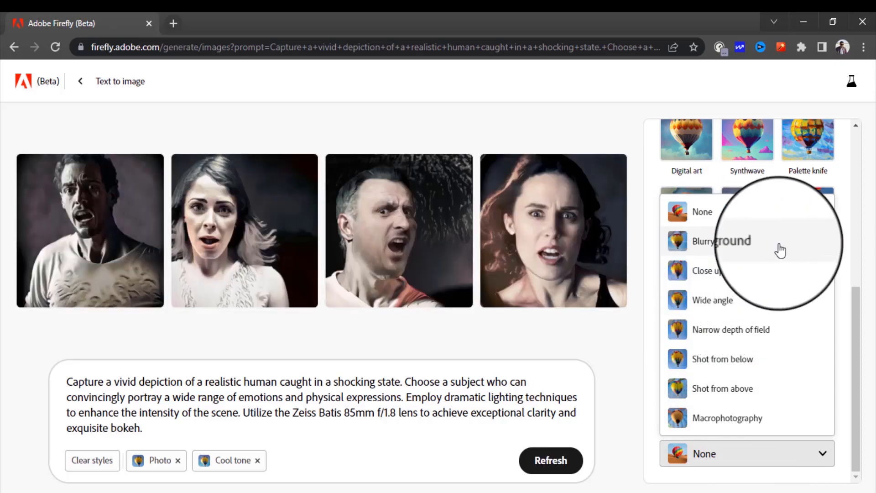
{"action": "left_click", "coordinate": [587, 362]}
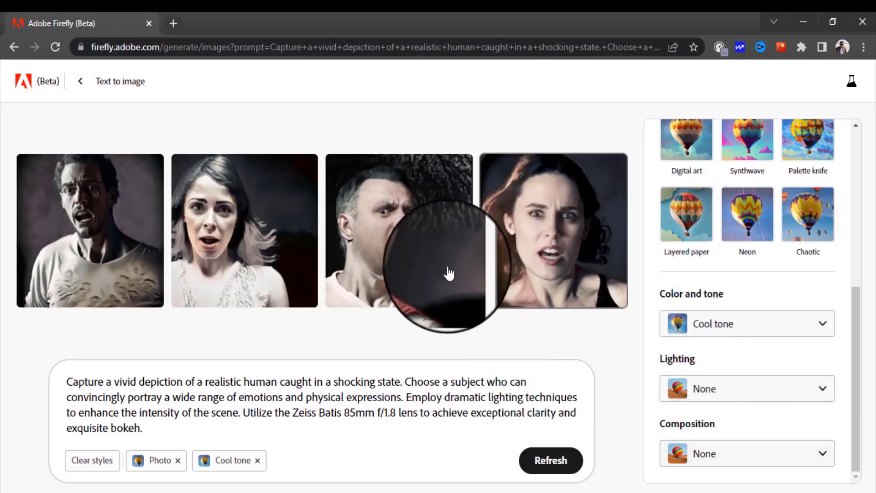
{"action": "left_click", "coordinate": [147, 235]}
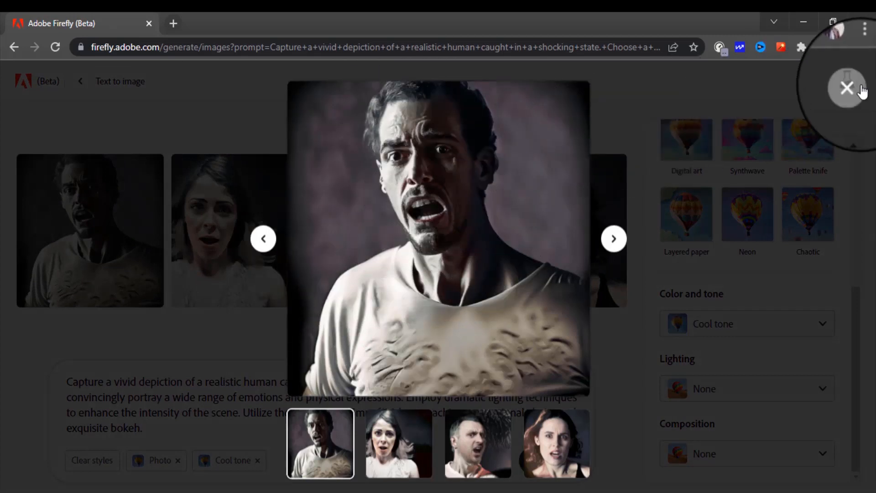
{"action": "left_click", "coordinate": [847, 88]}
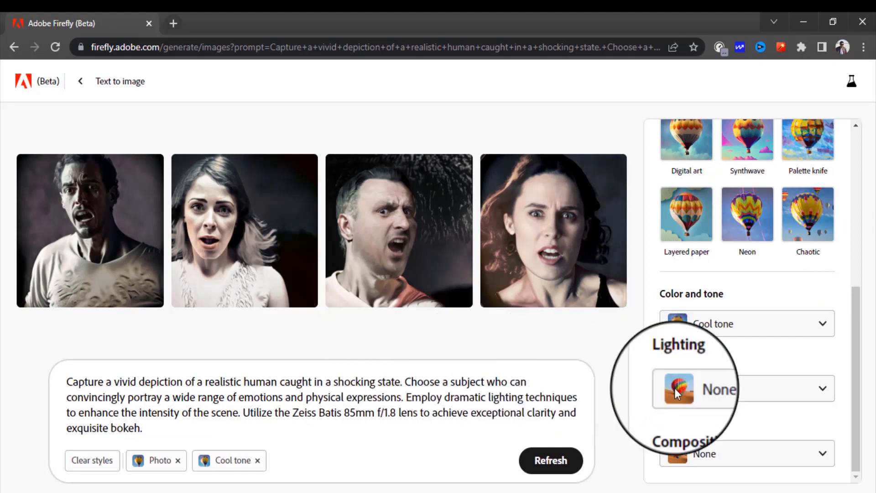
- Set Lighting to Studio lighting and Composition to Blurry background, and generate new images
{"action": "left_click", "coordinate": [762, 395]}
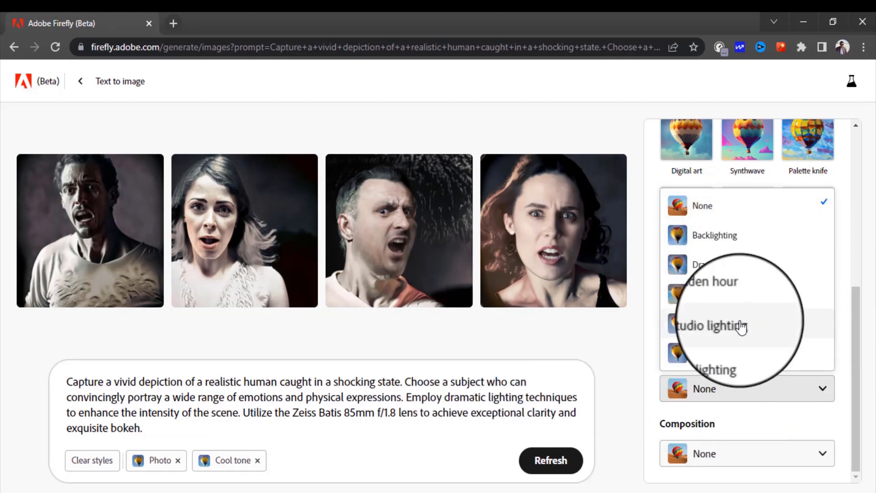
{"action": "left_click", "coordinate": [741, 327]}
{"action": "left_click", "coordinate": [741, 458]}
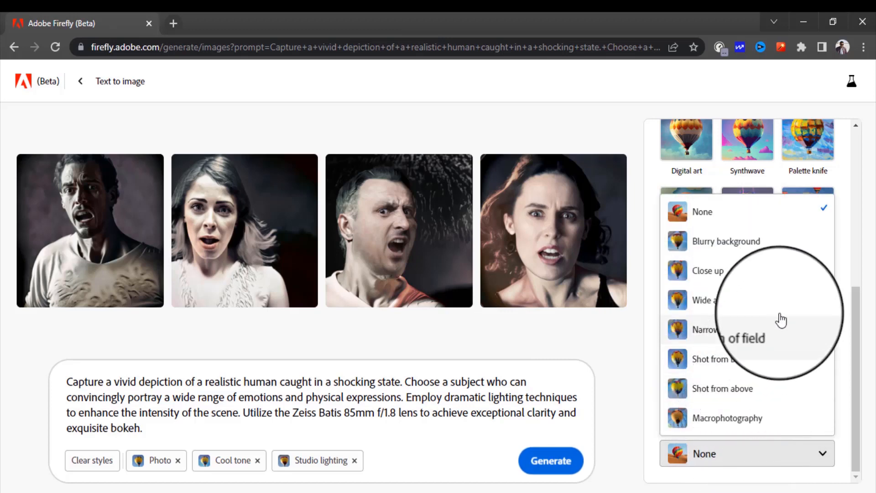
{"action": "left_click", "coordinate": [796, 248]}
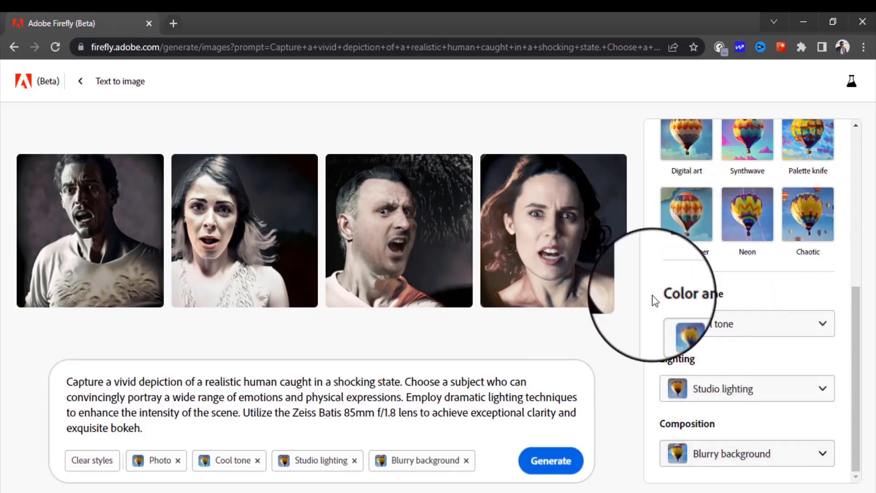
{"action": "left_click", "coordinate": [558, 467]}
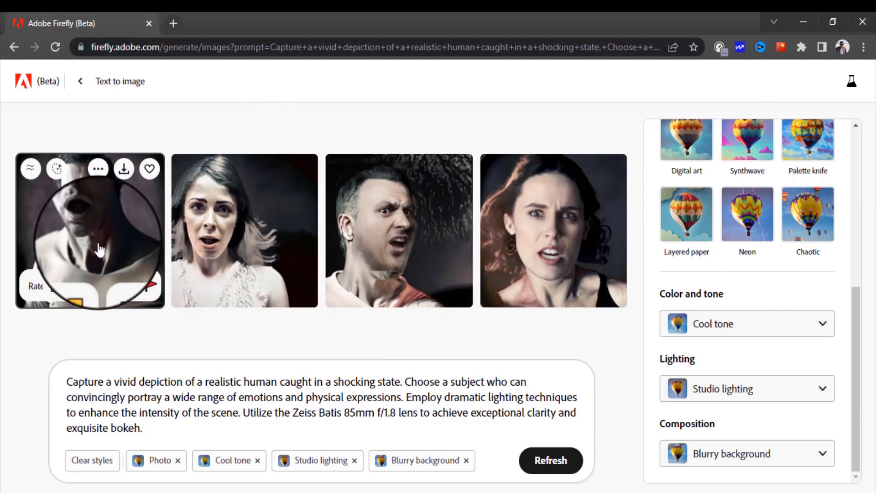
- Examine the four generated portraits enlarged one by one, going forward and back, and close the preview
{"action": "left_click", "coordinate": [99, 250]}
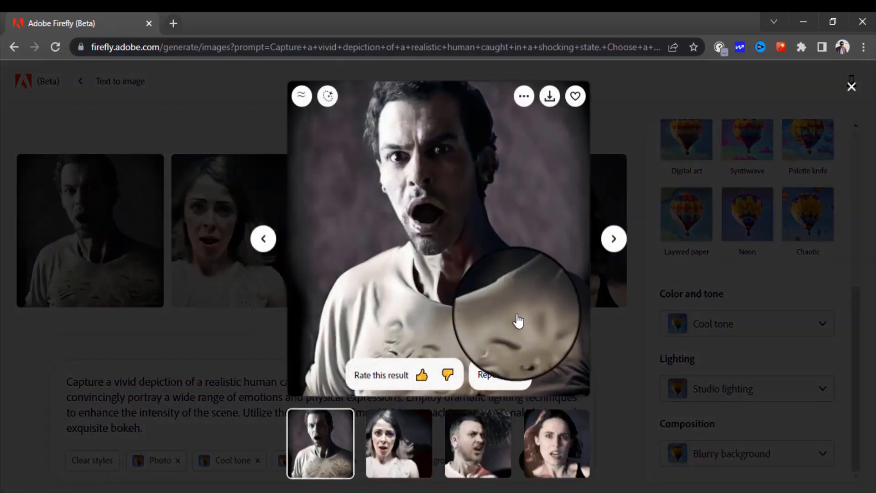
{"action": "left_click", "coordinate": [623, 246]}
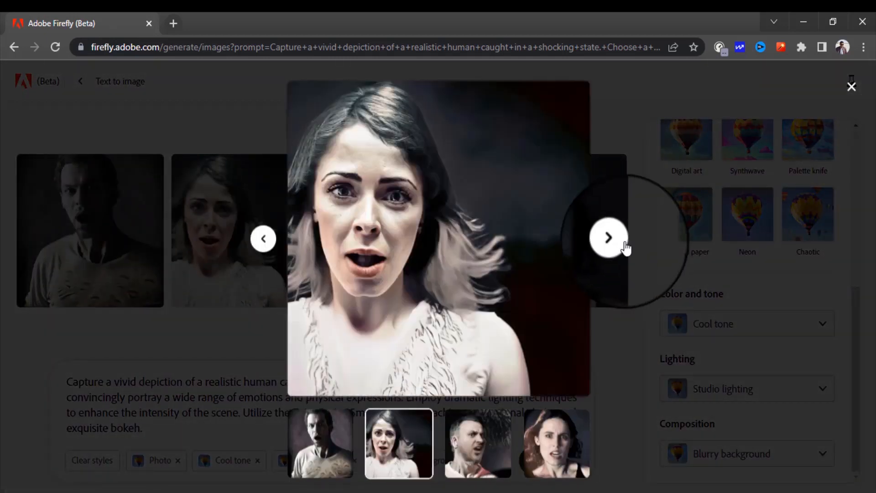
{"action": "left_click", "coordinate": [626, 248]}
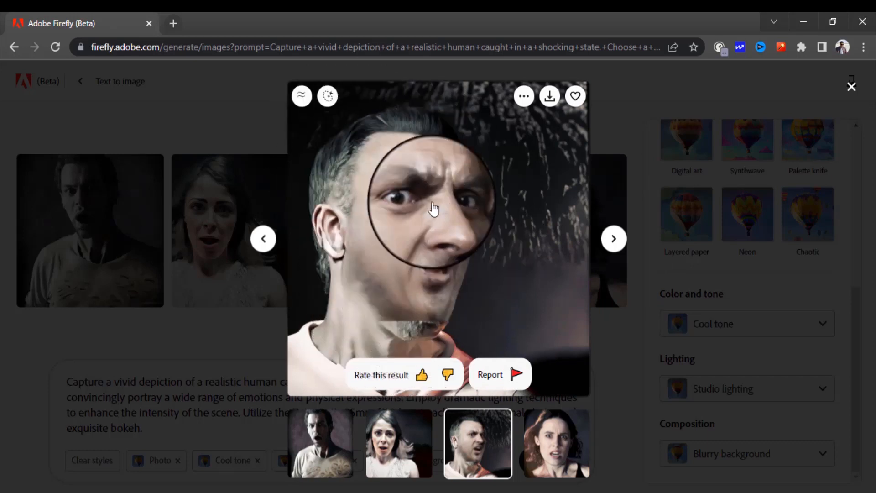
{"action": "left_click", "coordinate": [614, 238]}
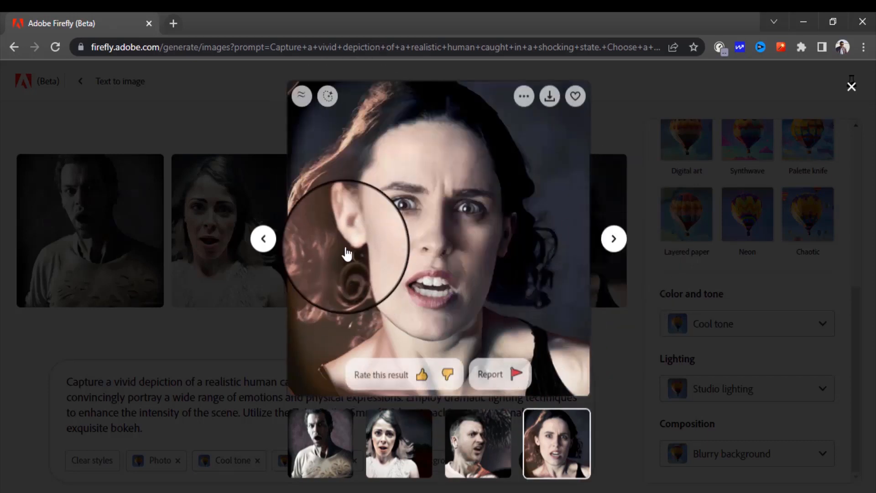
{"action": "left_click", "coordinate": [264, 238]}
{"action": "left_click", "coordinate": [264, 238]}
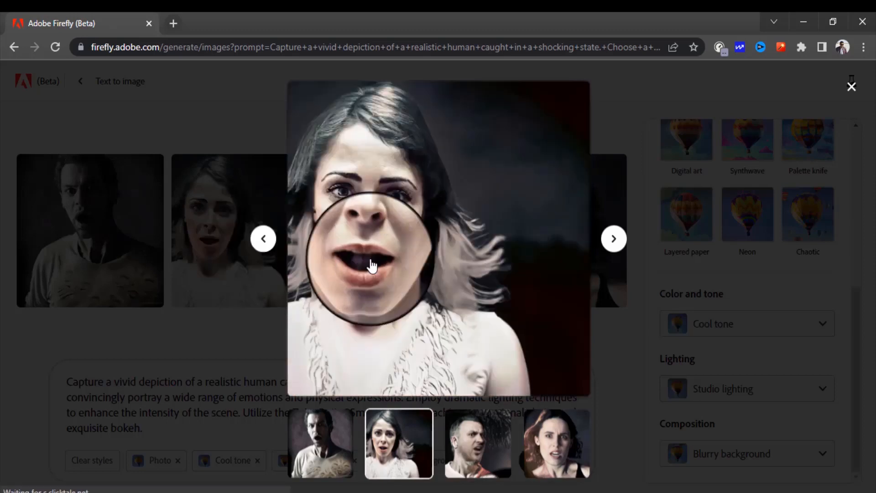
{"action": "left_click", "coordinate": [274, 250]}
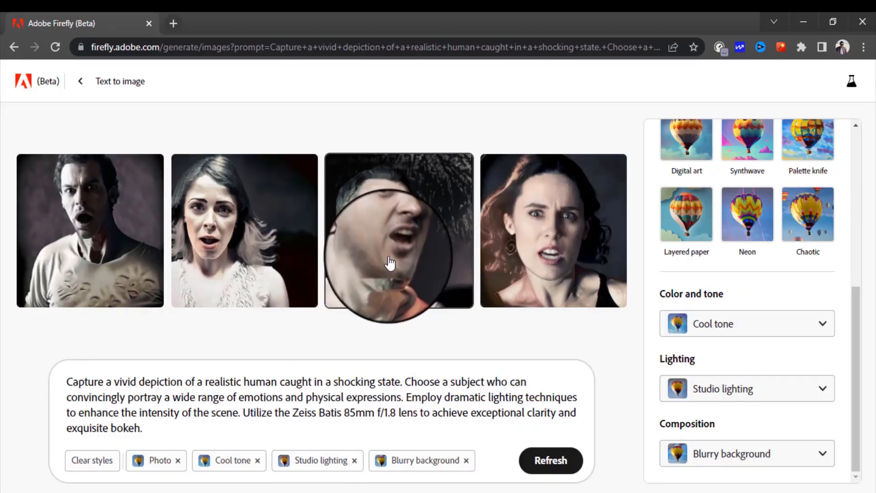
{"action": "left_click", "coordinate": [68, 251]}
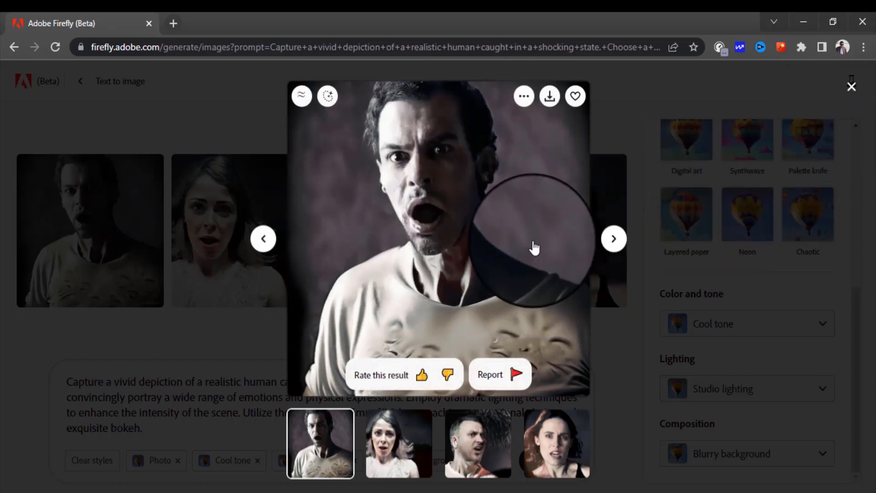
{"action": "left_click", "coordinate": [851, 87]}
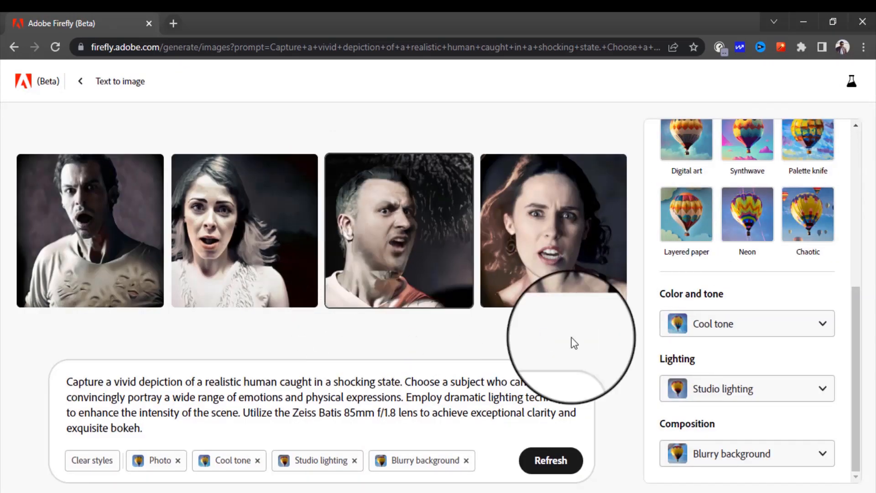